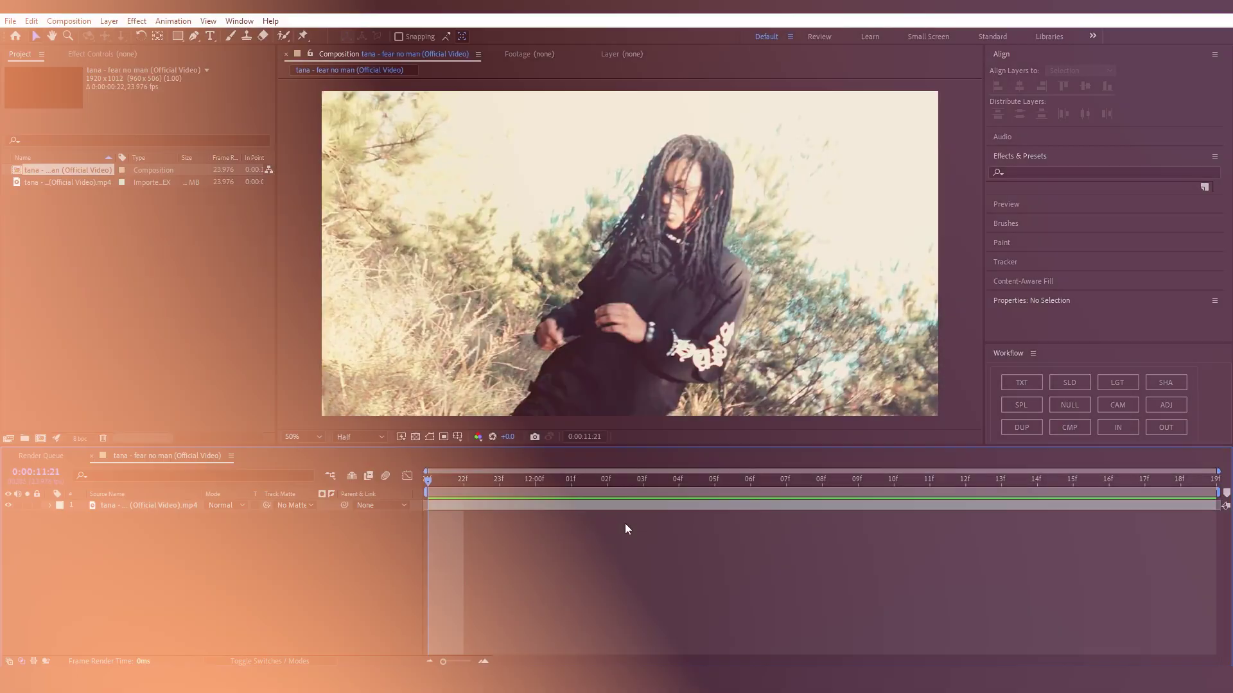
pyautogui.moveTo(625, 523); pyautogui.dragTo(187, 555)
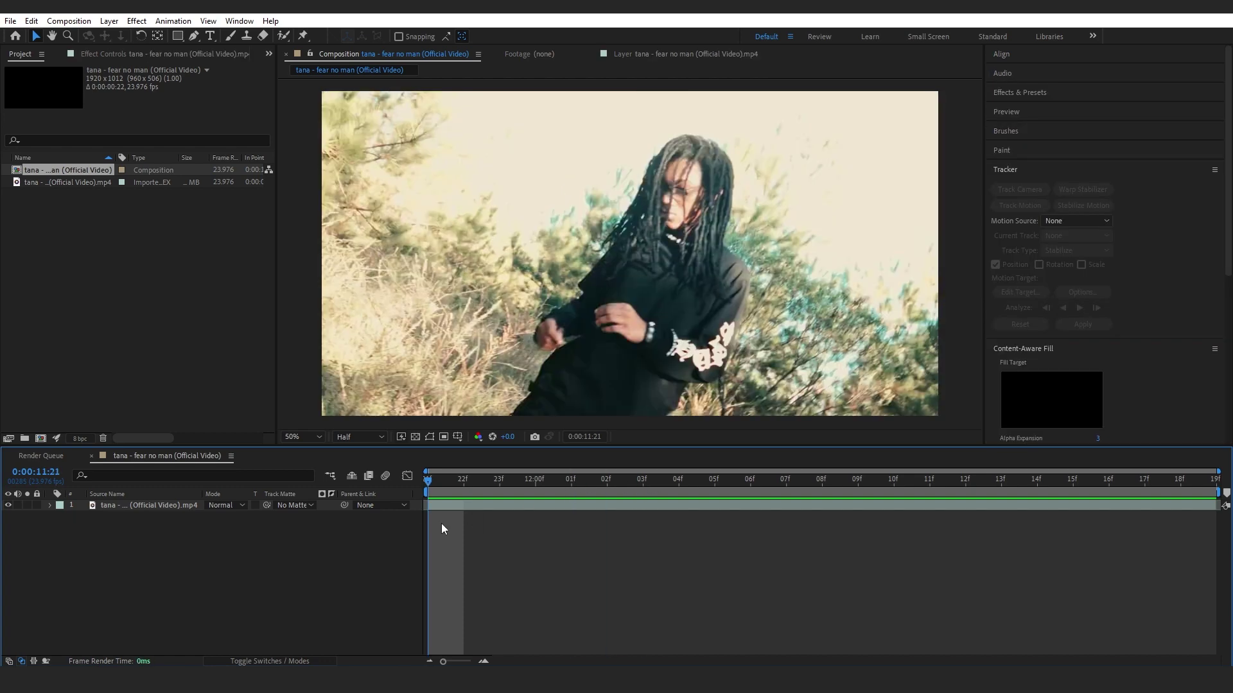
# Step: Start motion tracking on the video layer and fit an enlarged track point around the man's face at the clip's start
pyautogui.click(465, 502)
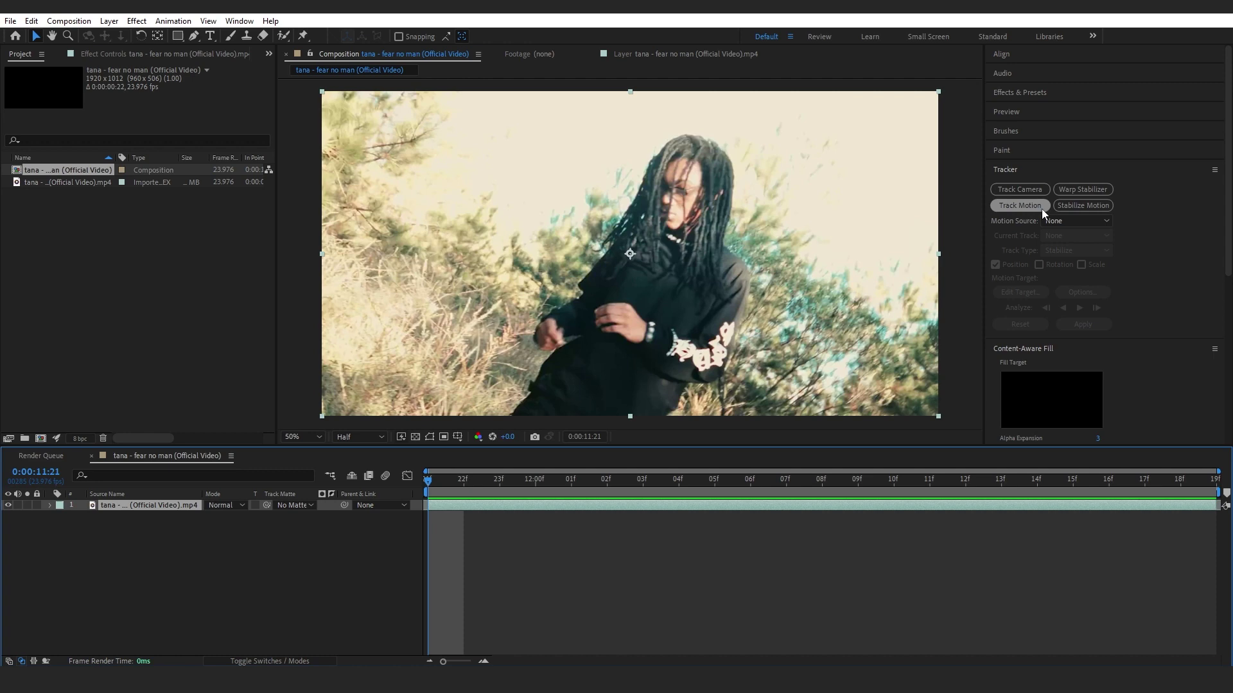
pyautogui.click(1016, 207)
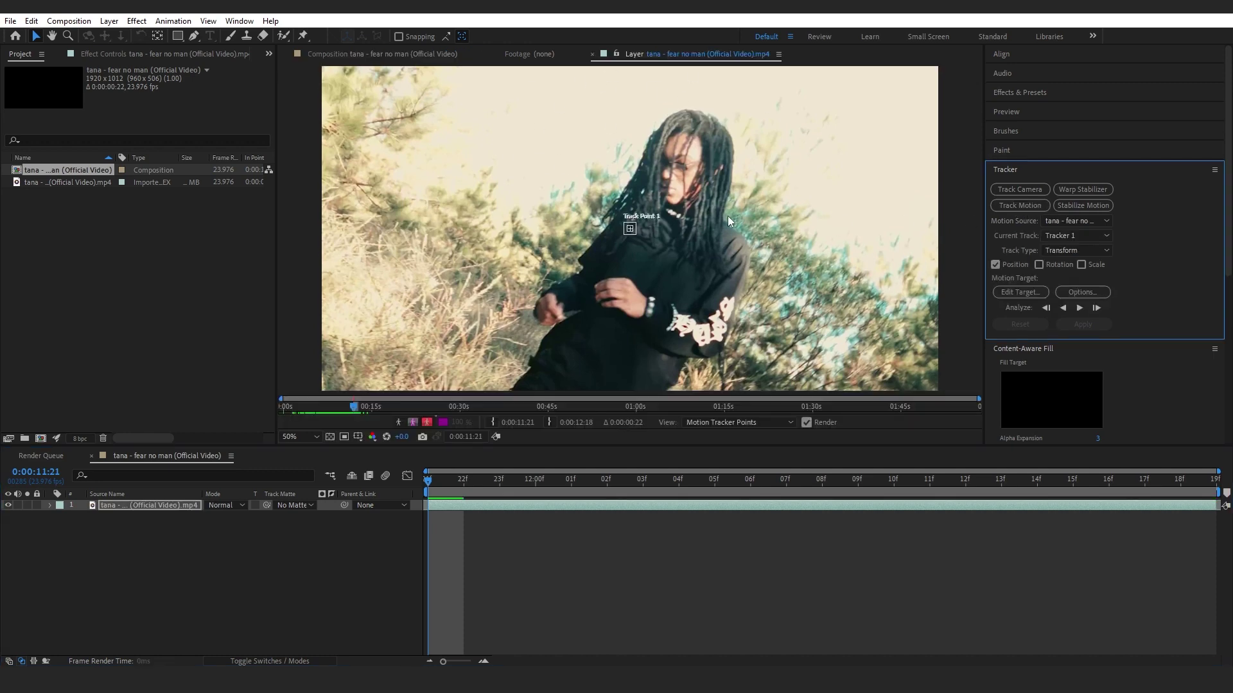
pyautogui.scroll(4, 727, 216)
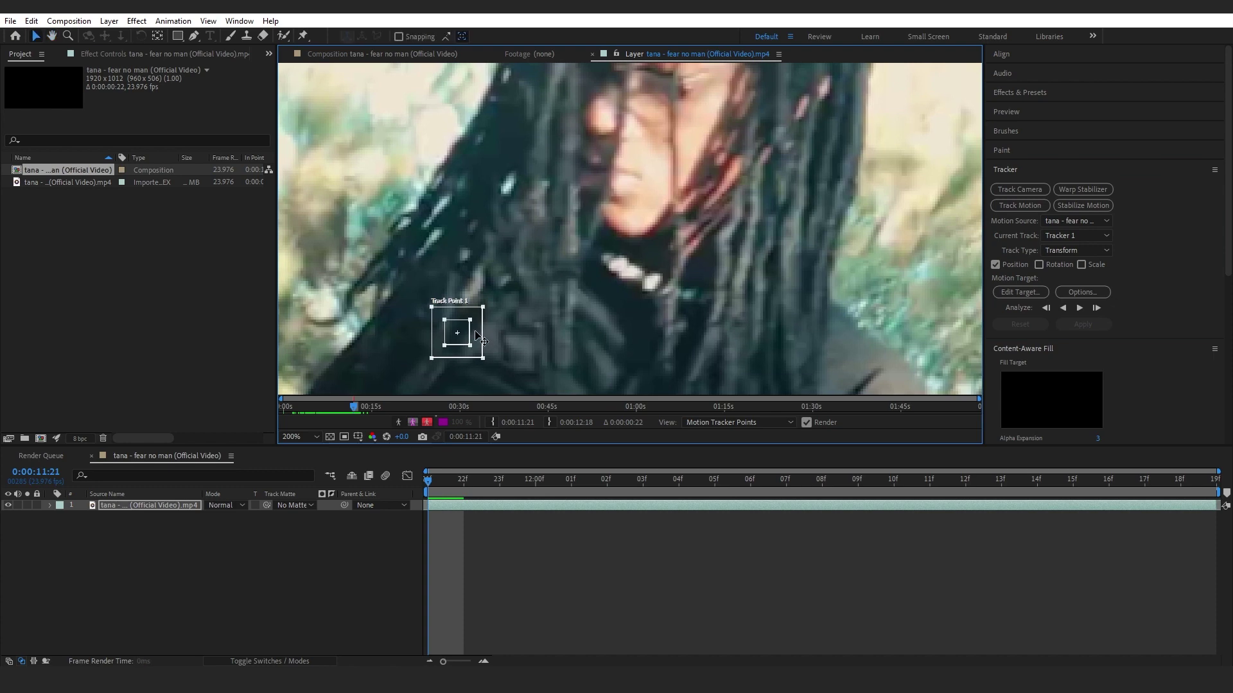
pyautogui.moveTo(476, 336); pyautogui.dragTo(608, 129)
pyautogui.scroll(-1, 626, 148)
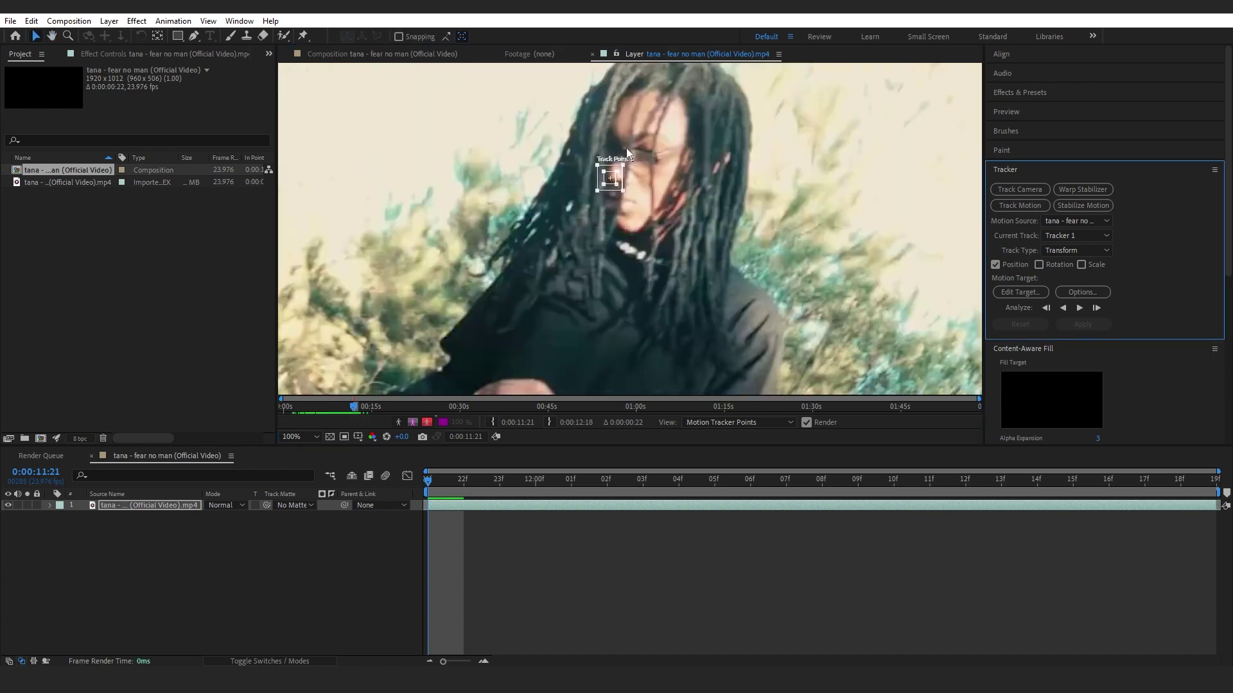
pyautogui.scroll(2, 623, 163)
pyautogui.moveTo(651, 252)
pyautogui.mouseDown()
pyautogui.moveTo(710, 287)
pyautogui.moveTo(648, 252)
pyautogui.mouseUp()
pyautogui.scroll(-2, 730, 273)
pyautogui.scroll(2, 730, 272)
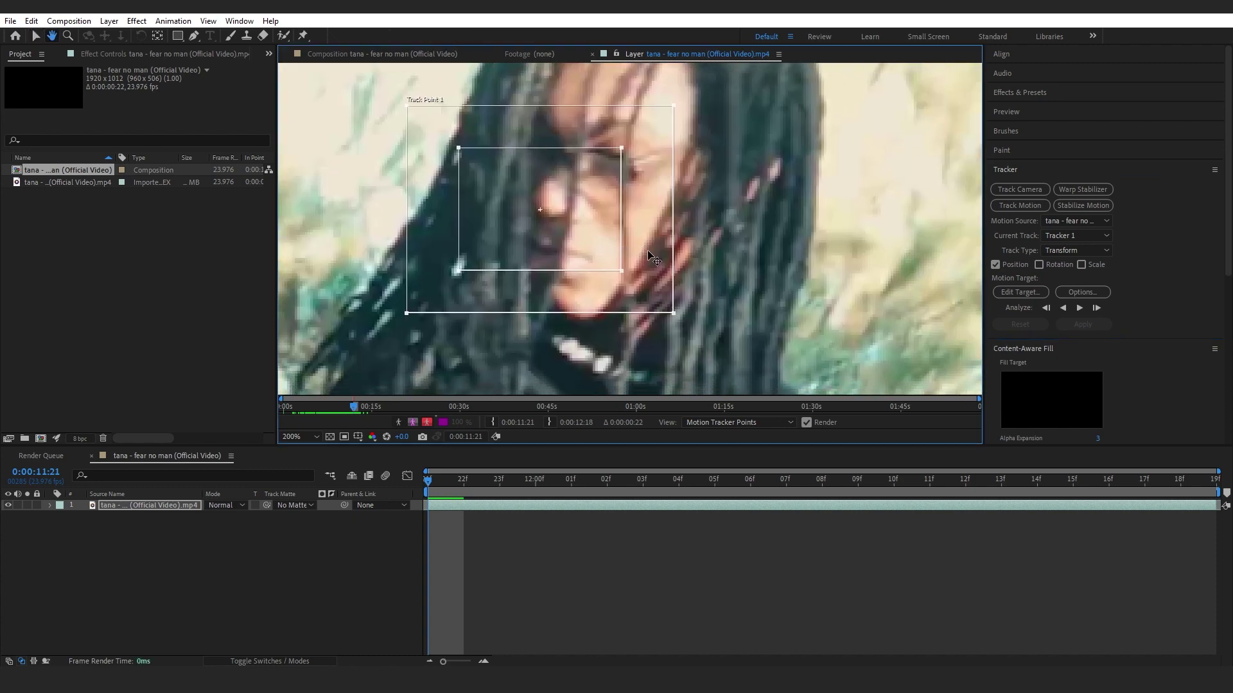
# Step: Analyze the track point forward through the rest of the clip, then reveal the layer's tracking keyframes and scrub over them
pyautogui.press(',')
pyautogui.click(1094, 309)
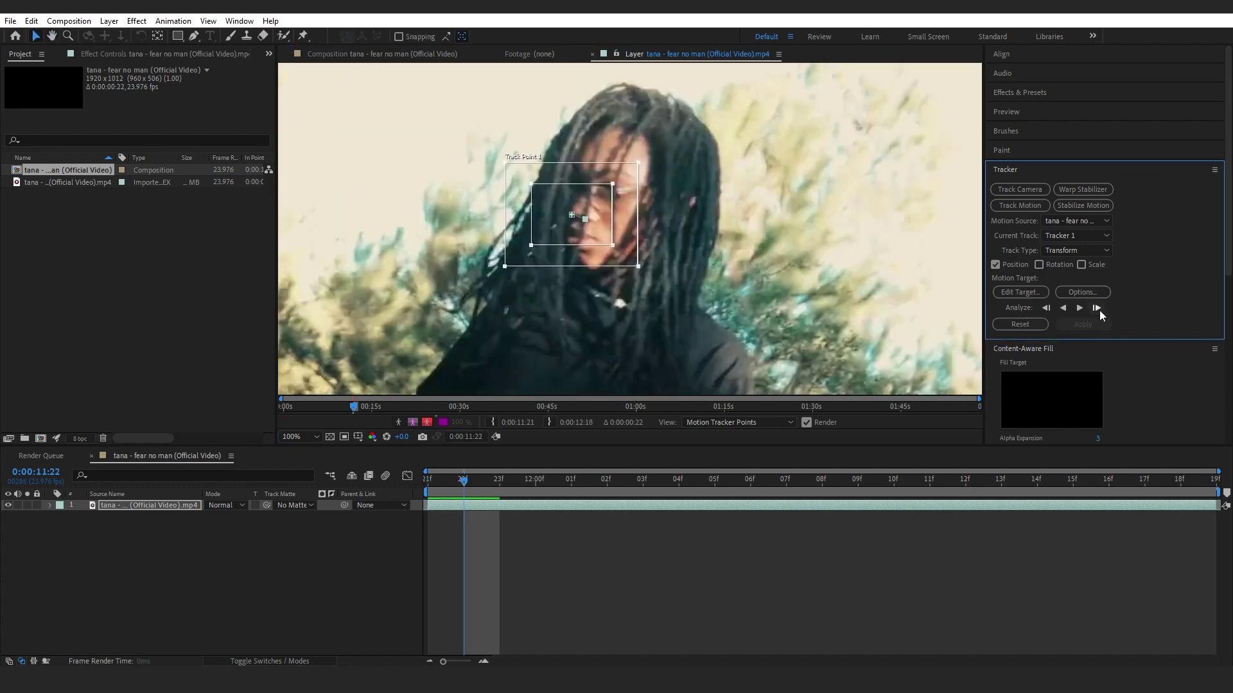
pyautogui.click(1097, 308)
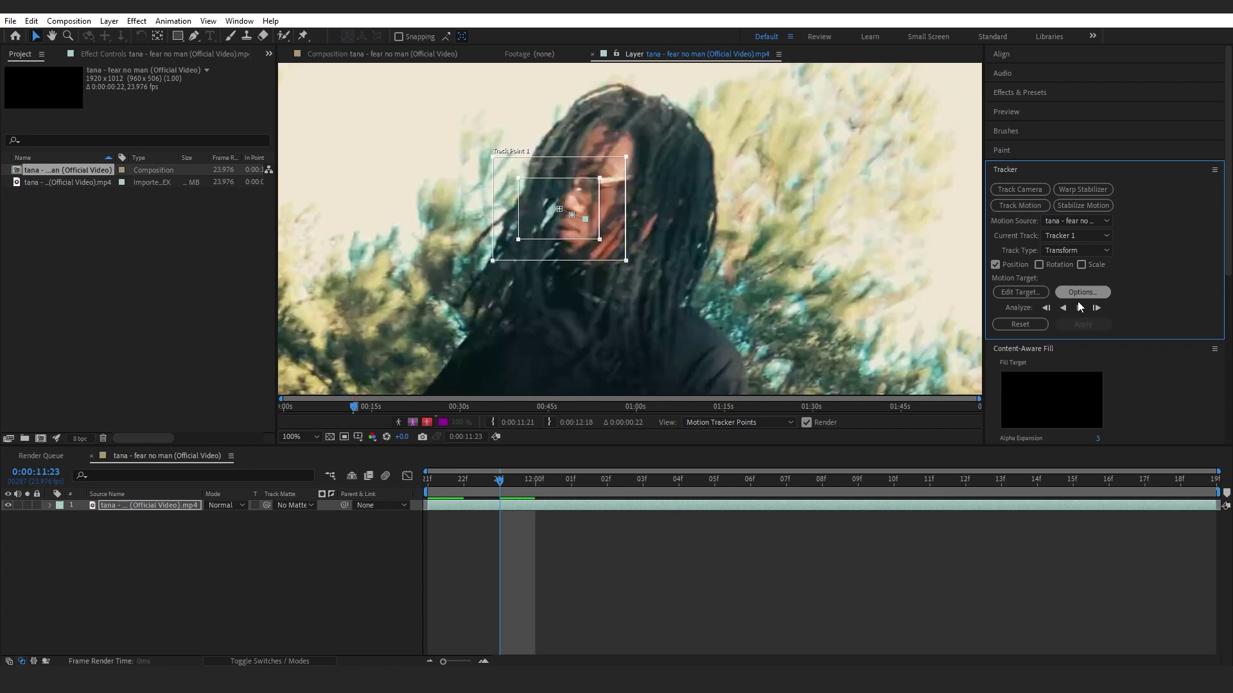
pyautogui.click(1080, 310)
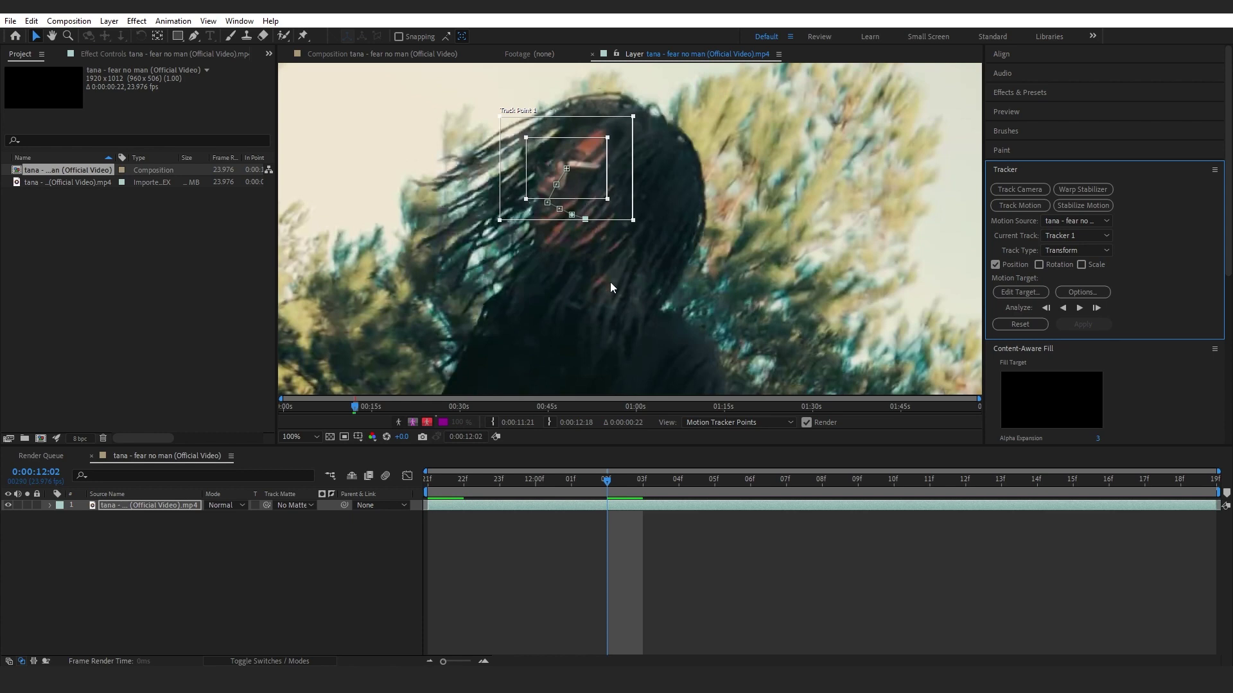
pyautogui.press('u')
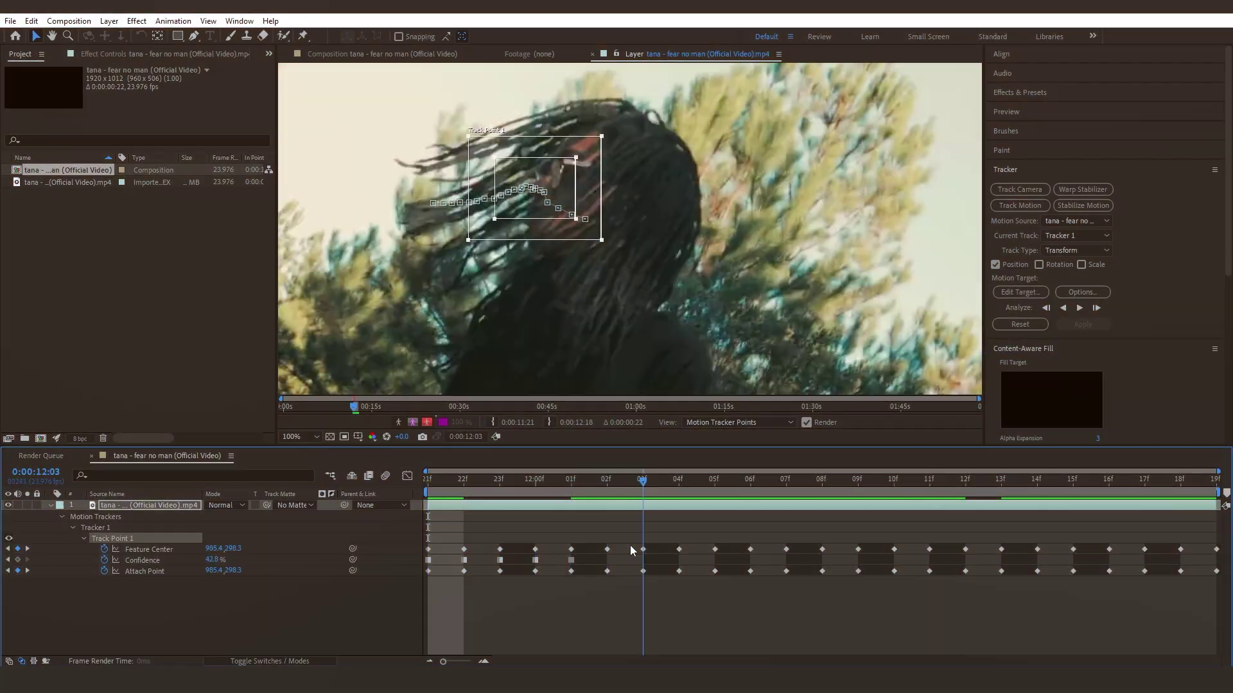
pyautogui.moveTo(631, 546); pyautogui.dragTo(824, 570)
# Step: Add a null object to the composition
pyautogui.click(285, 604)
pyautogui.rightClick(285, 602)
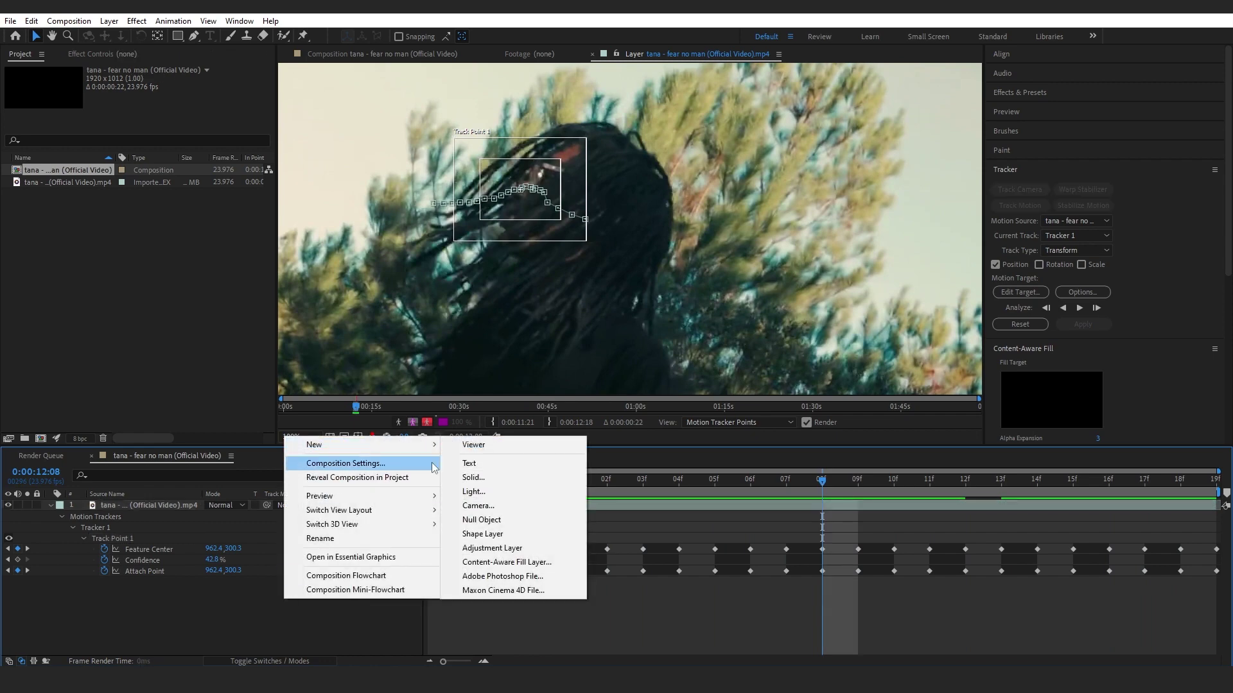
pyautogui.click(469, 520)
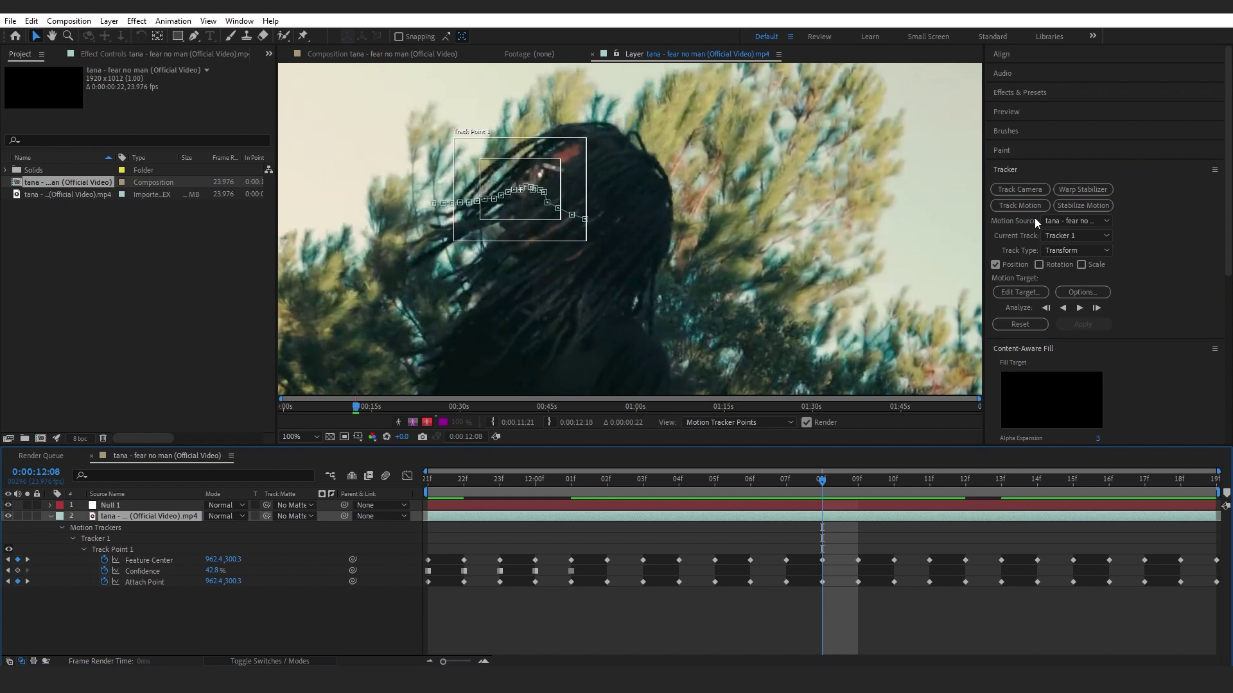
# Step: Make Null 1 the tracker's motion target, apply the track in X and Y, and scrub through the result
pyautogui.click(1020, 292)
pyautogui.click(641, 375)
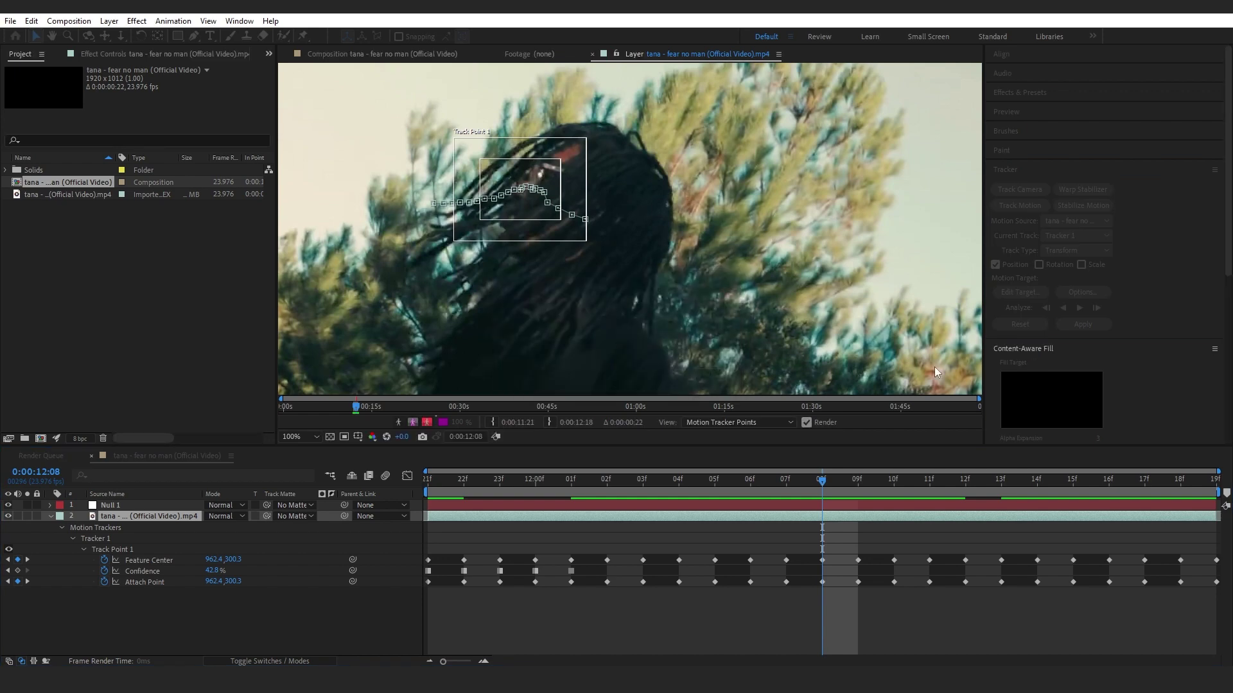
pyautogui.click(1084, 324)
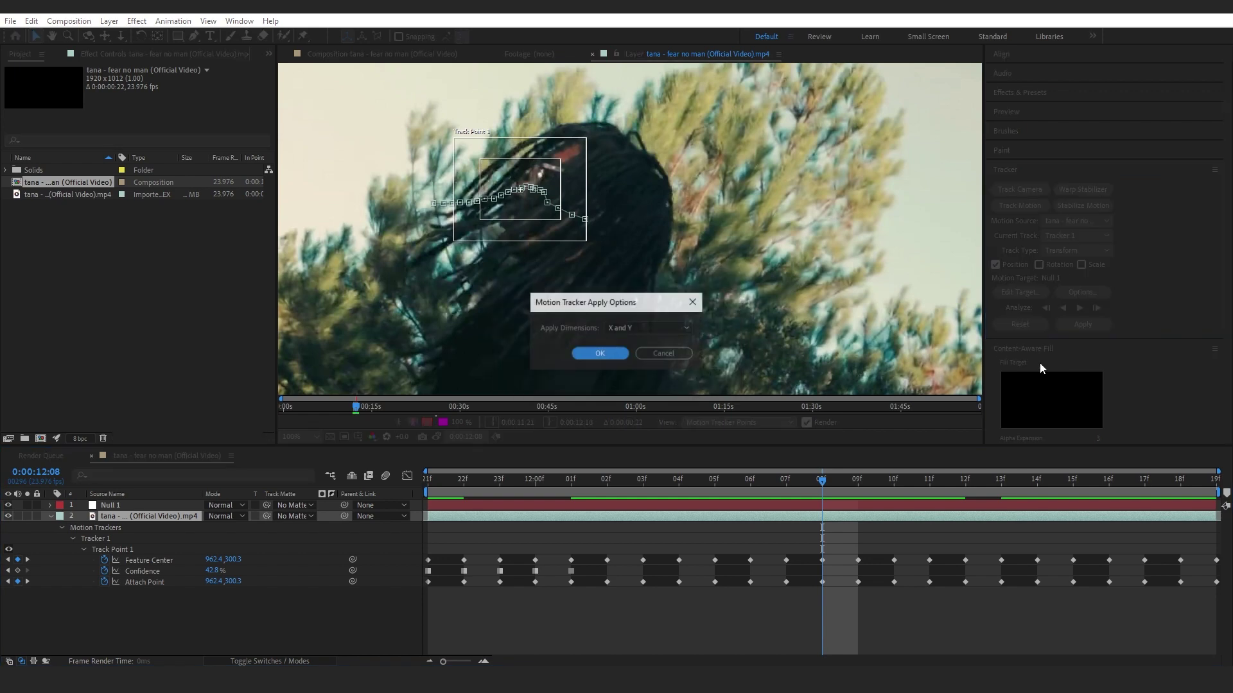
pyautogui.click(608, 353)
pyautogui.click(500, 480)
pyautogui.moveTo(500, 510); pyautogui.dragTo(1001, 519)
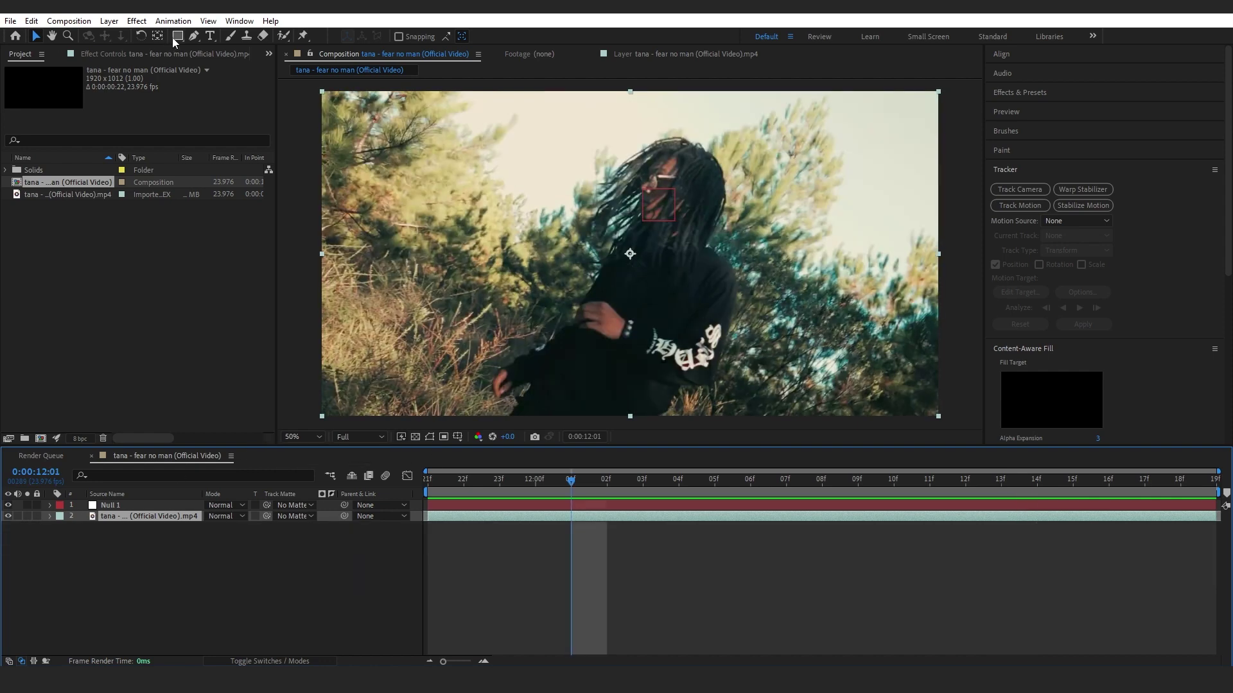
# Step: Draw a square on a new shape layer so that it surrounds the man's head
pyautogui.click(176, 37)
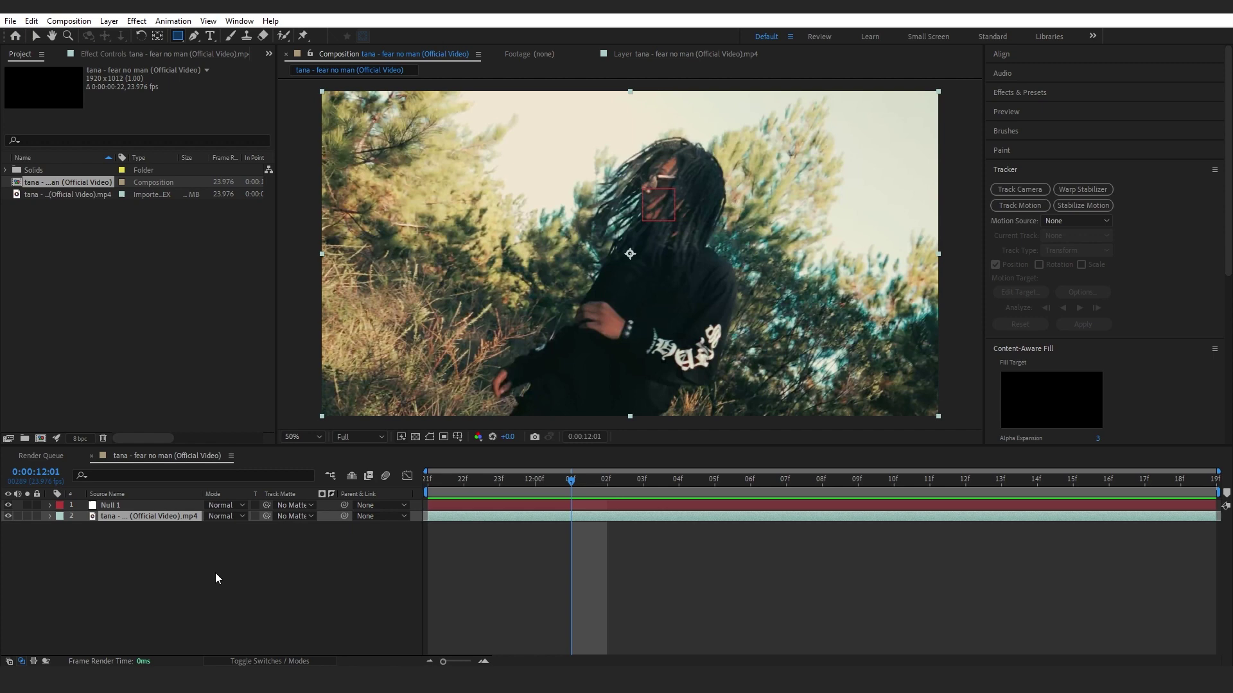
pyautogui.click(458, 550)
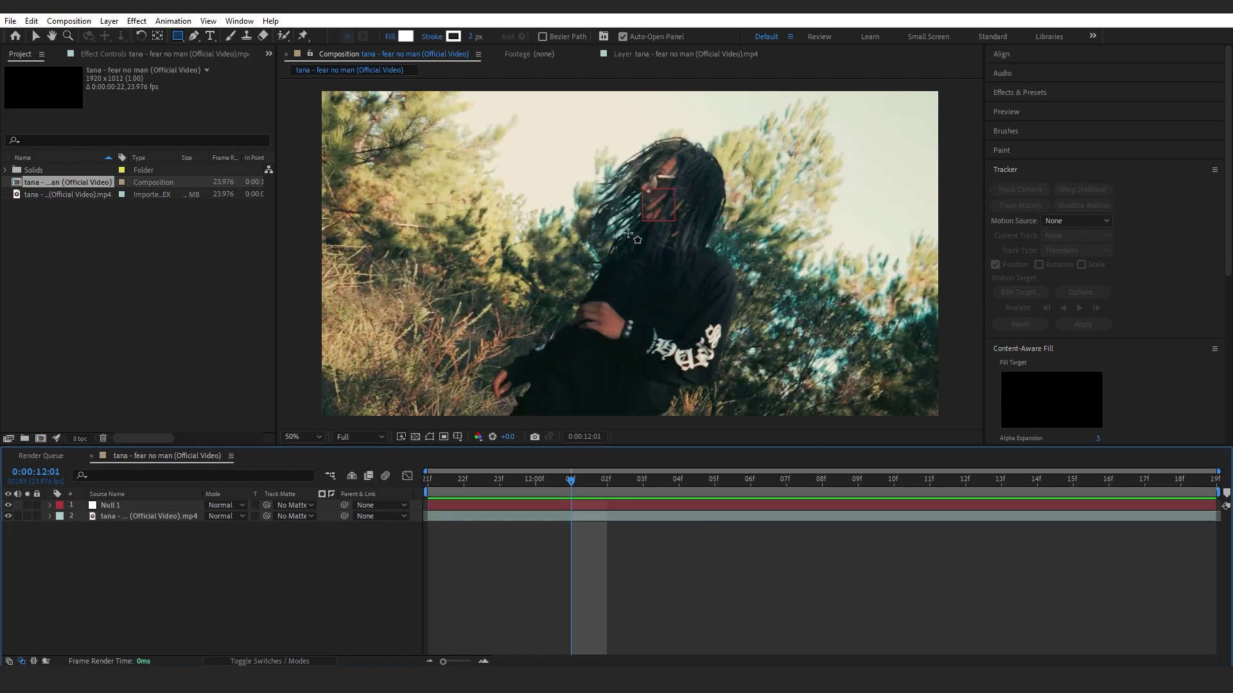
pyautogui.click(598, 146)
pyautogui.moveTo(599, 146)
pyautogui.mouseDown()
pyautogui.moveTo(709, 240)
pyautogui.moveTo(701, 249)
pyautogui.mouseUp()
# Step: Give the square a red stroke 10 px wide
pyautogui.click(454, 36)
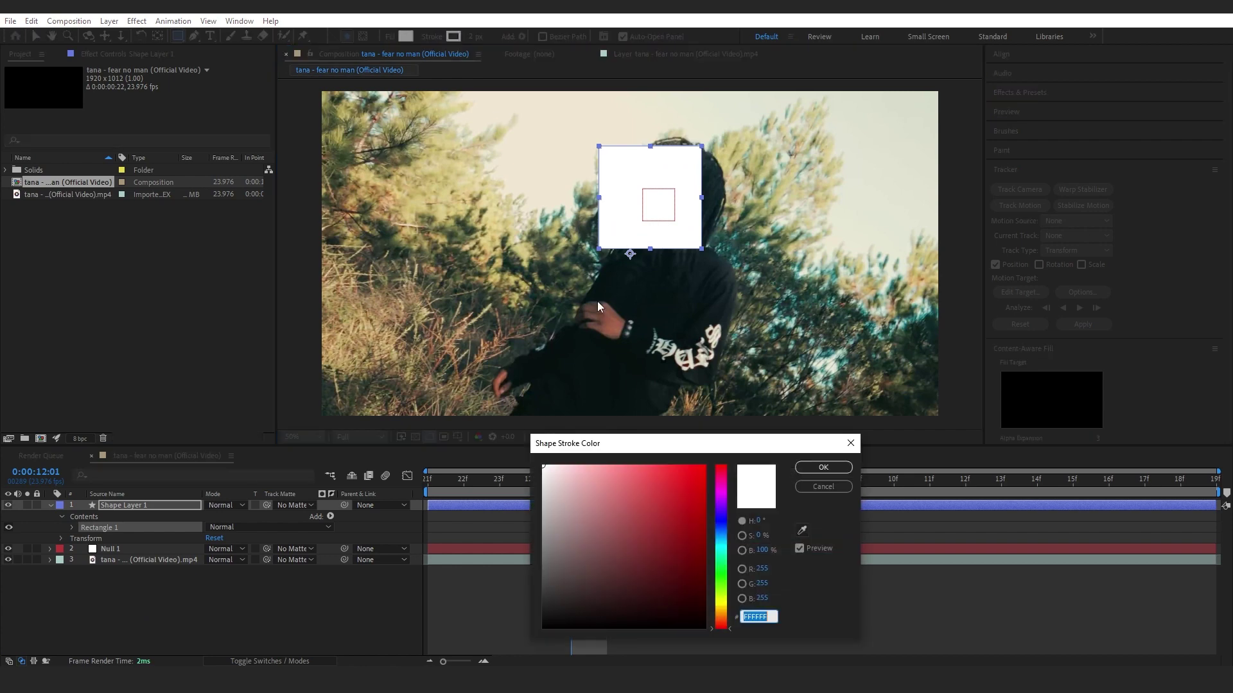
pyautogui.click(704, 466)
pyautogui.click(823, 467)
pyautogui.click(475, 36)
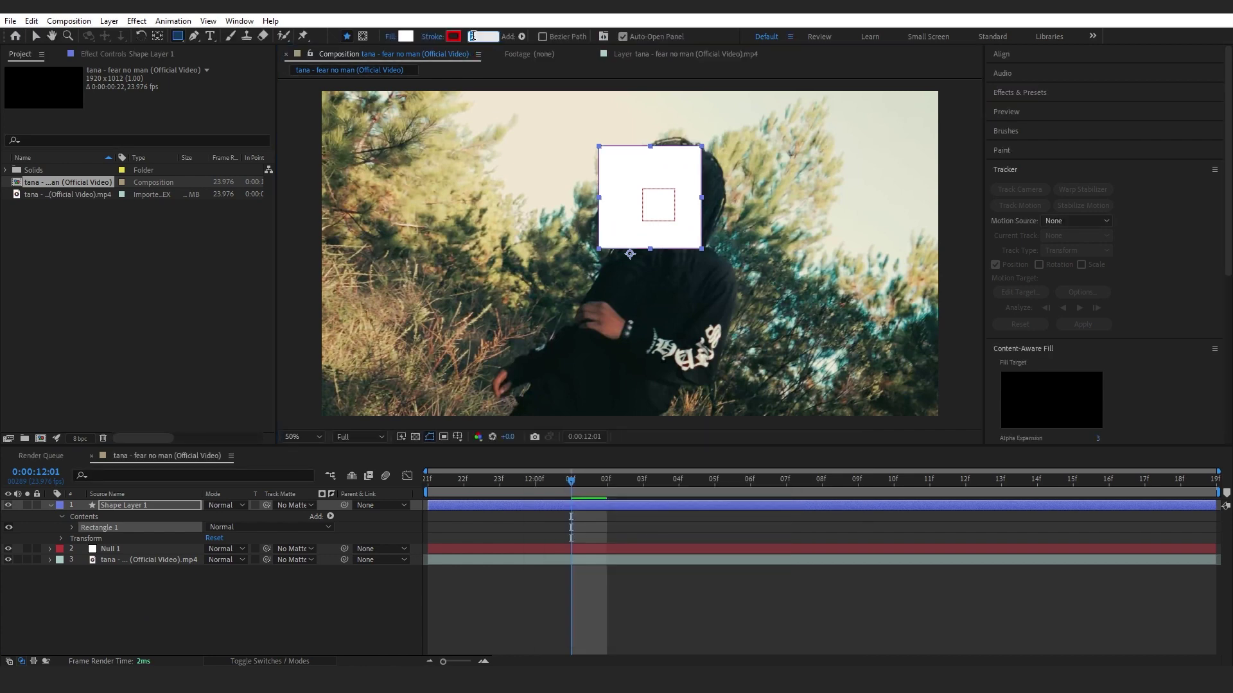
pyautogui.write('5')
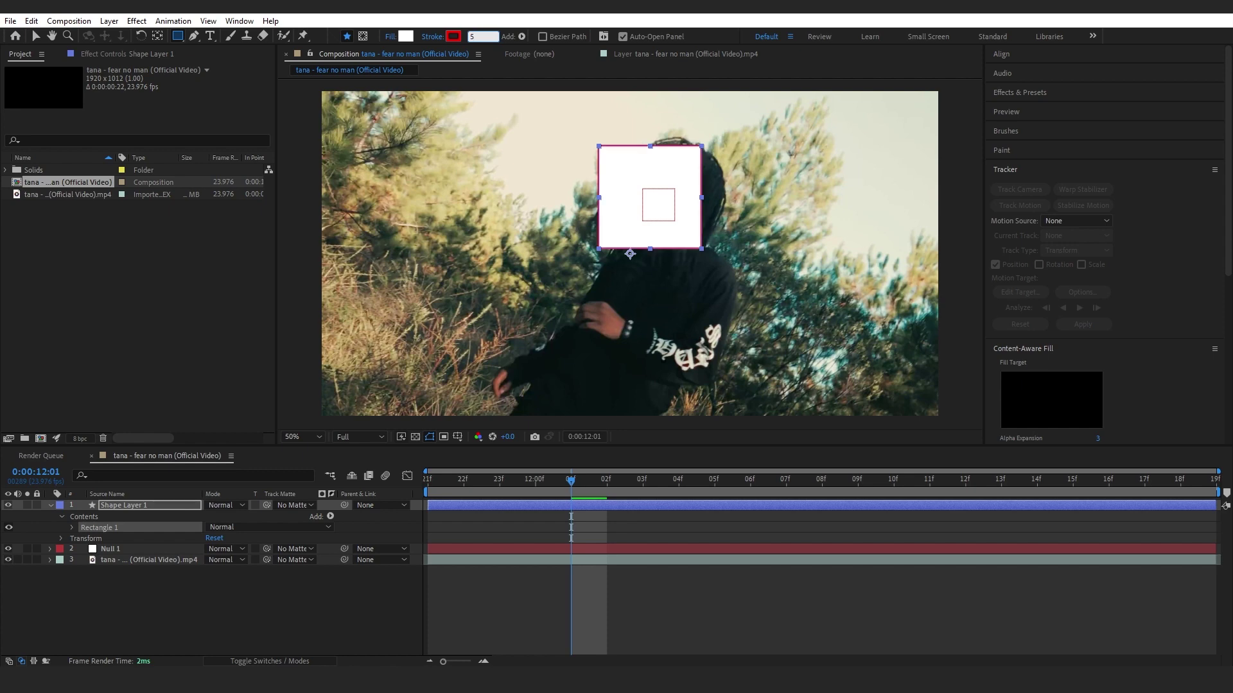
pyautogui.write('0')
pyautogui.click(519, 530)
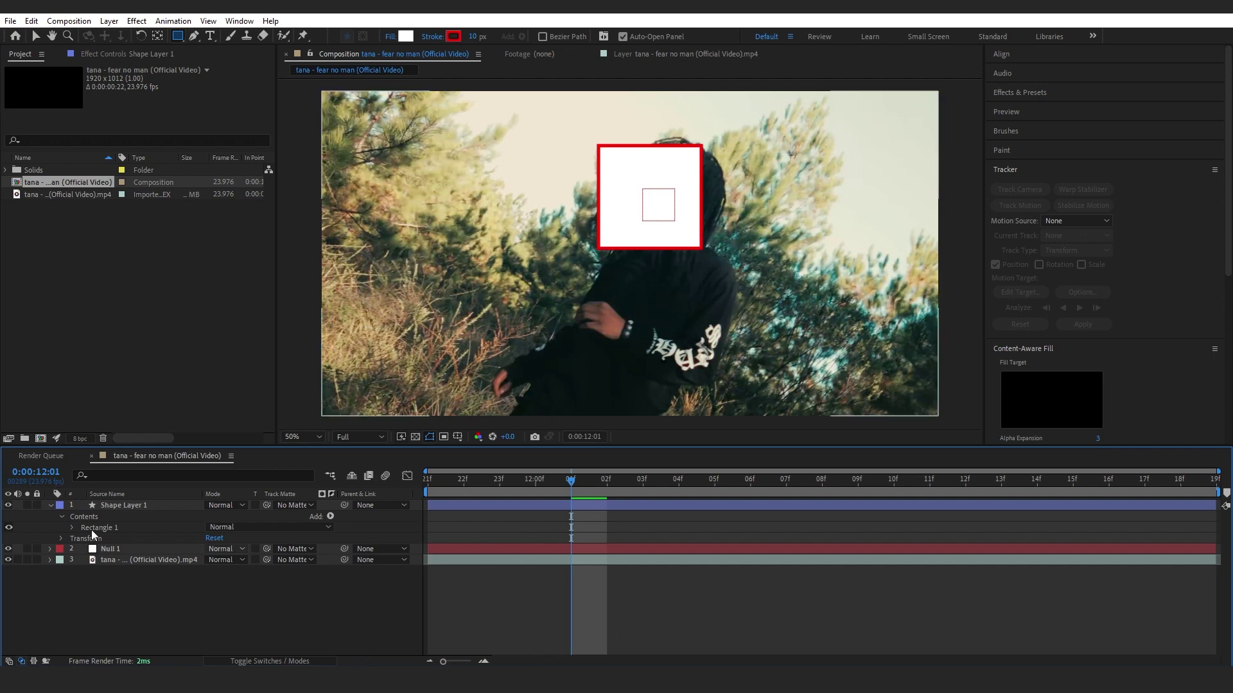
# Step: Set the opacity of the square's fill to 0%
pyautogui.click(71, 528)
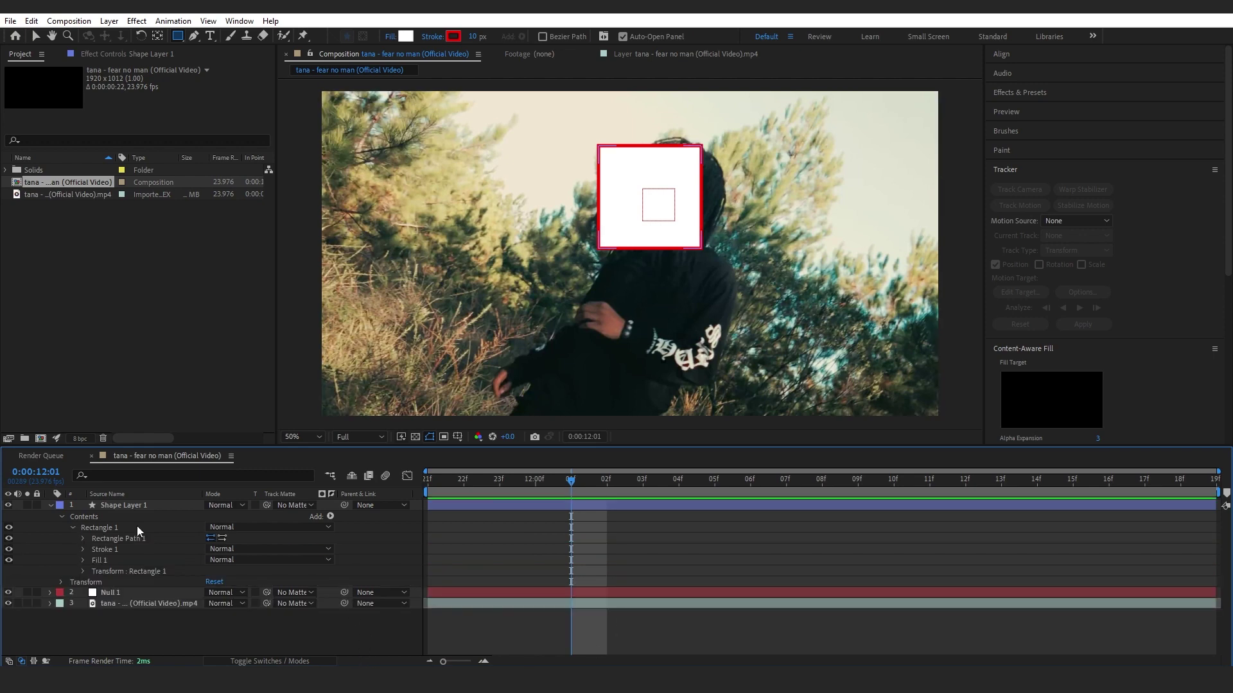
pyautogui.click(82, 560)
pyautogui.moveTo(211, 604); pyautogui.dragTo(10, 640)
pyautogui.click(290, 616)
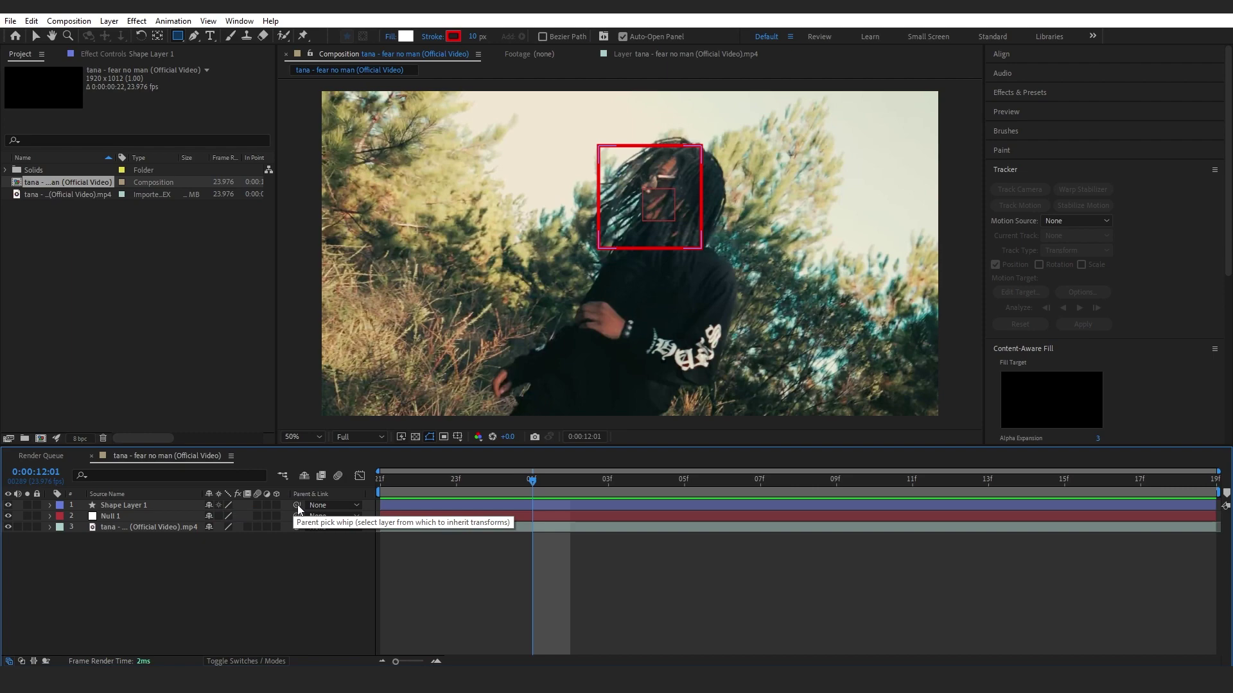
# Step: Parent Shape Layer 1 to Null 1 and preview the square following the head
pyautogui.moveTo(298, 506); pyautogui.dragTo(251, 517)
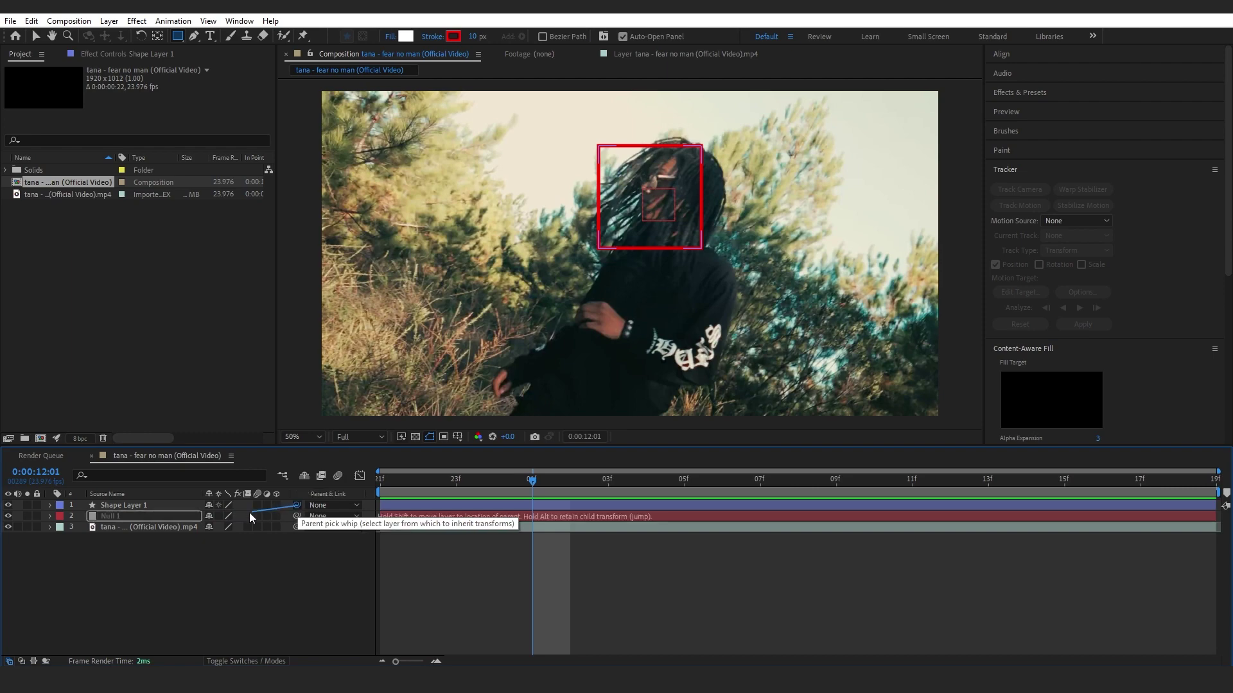
pyautogui.moveTo(152, 519); pyautogui.dragTo(151, 519)
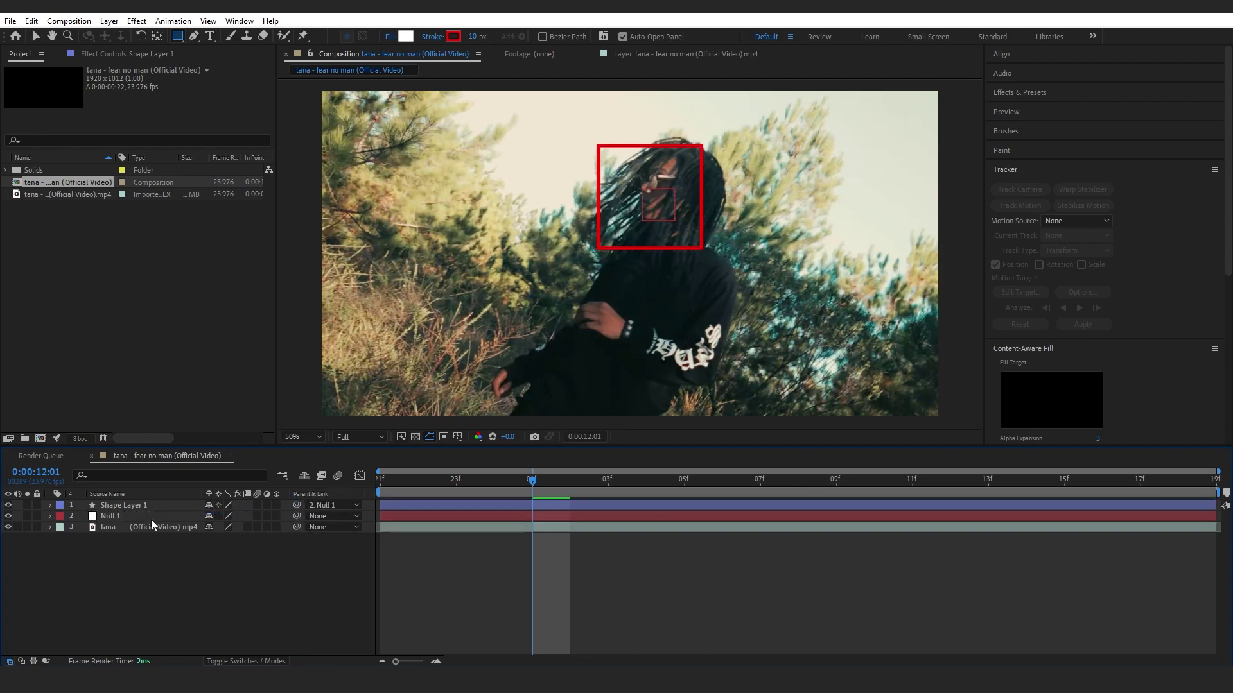
pyautogui.press('space')
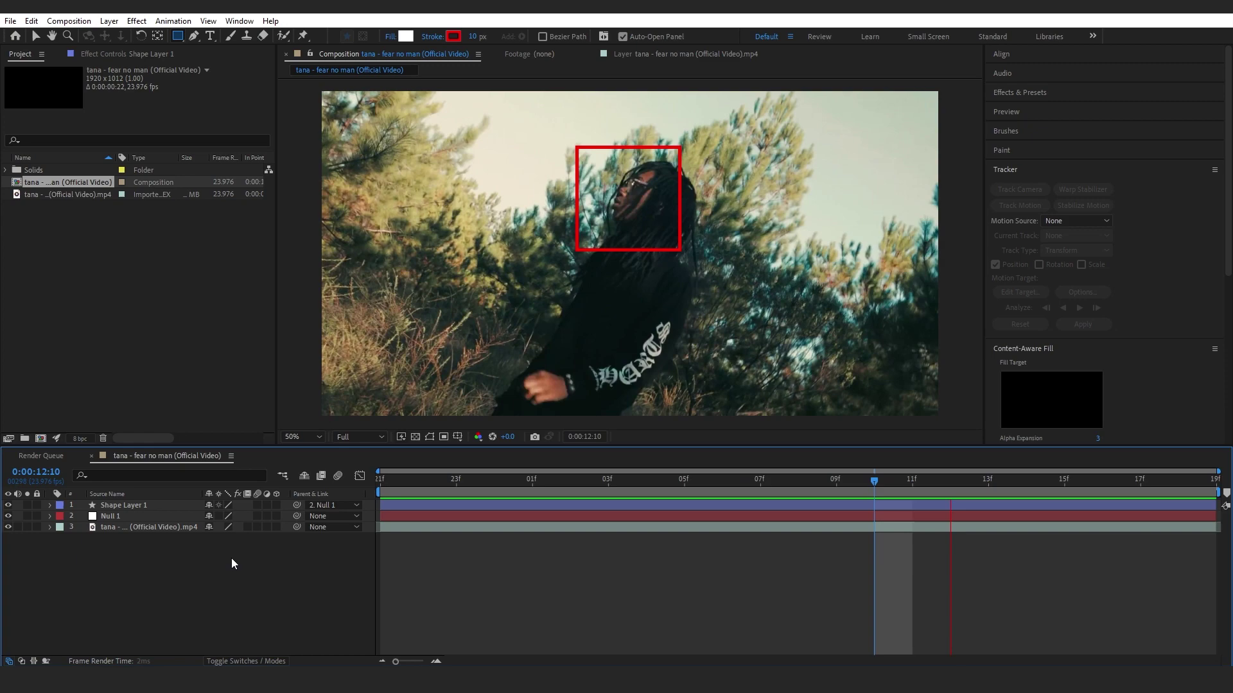
# Step: Apply the Tritone effect to the video layer
pyautogui.click(653, 530)
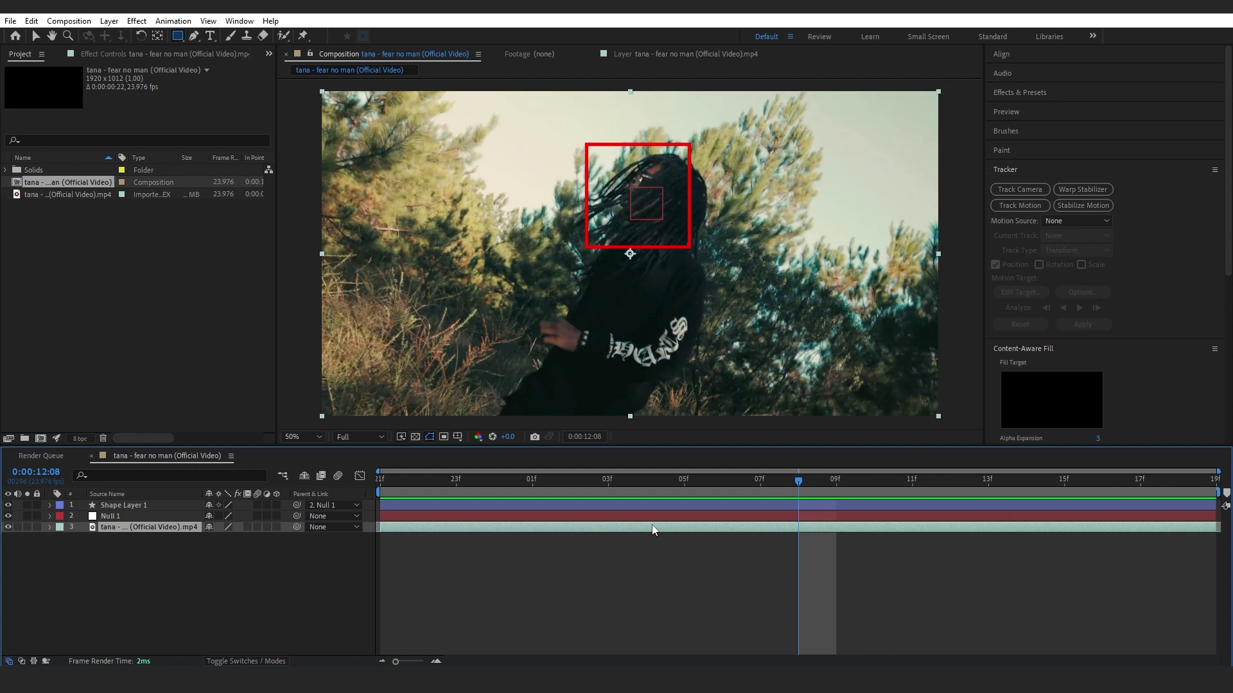
pyautogui.hotkey('ctrl', 'space')
pyautogui.write('tri')
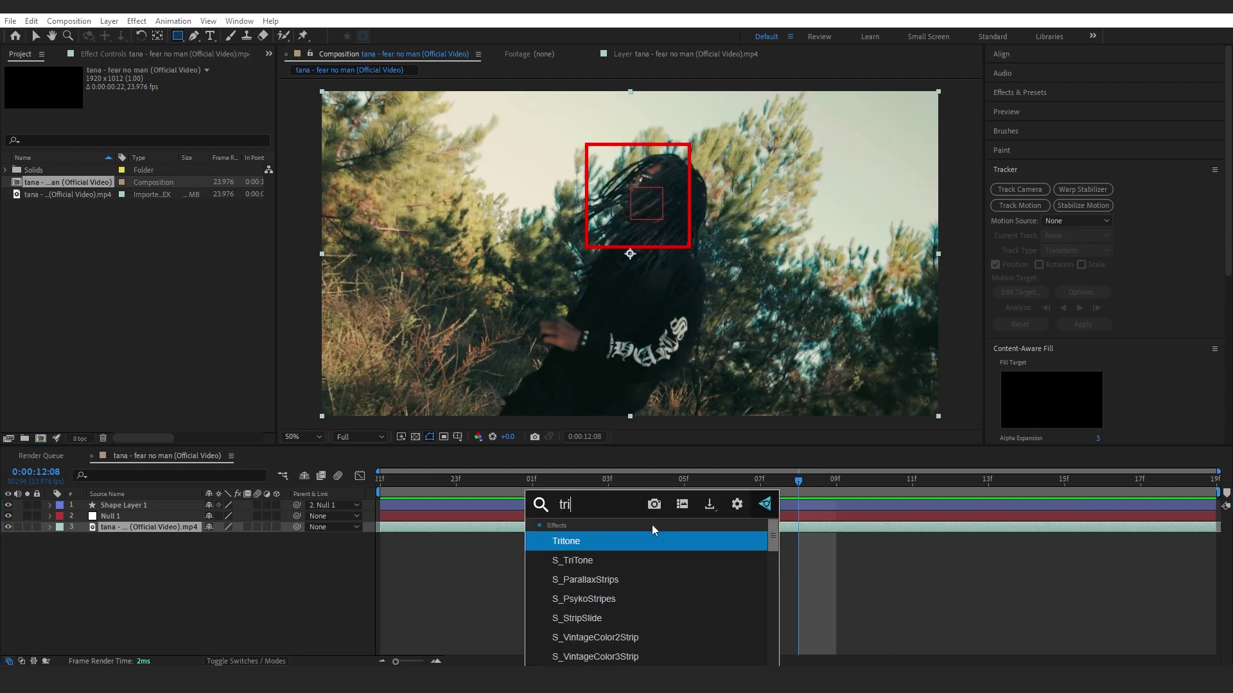
pyautogui.press('Return')
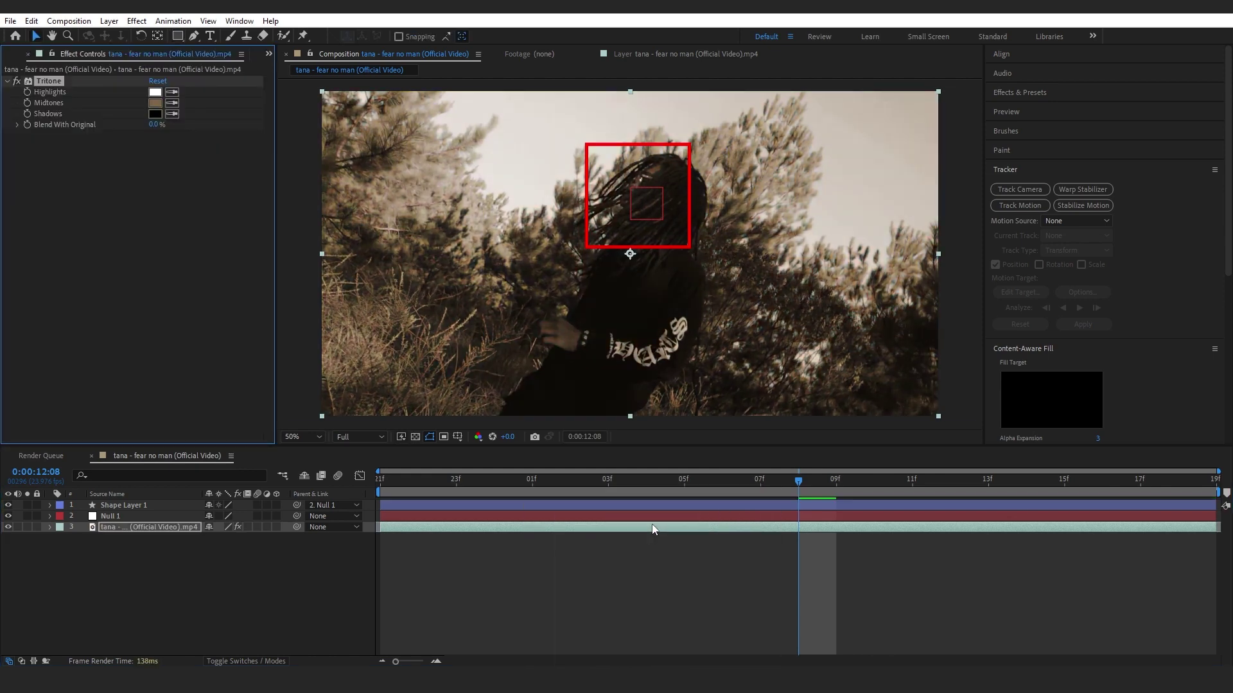
# Step: Set the Tritone midtones to the muted green 548F5B
pyautogui.click(154, 103)
pyautogui.click(721, 560)
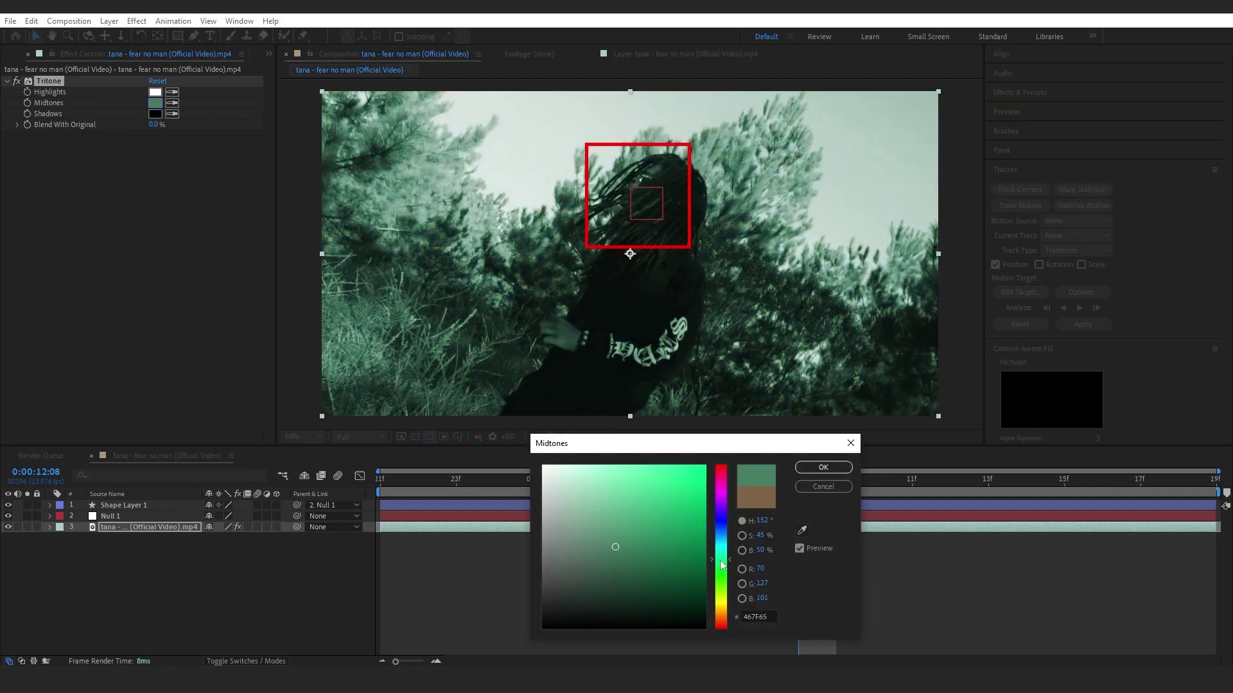
pyautogui.moveTo(720, 560); pyautogui.dragTo(720, 571)
pyautogui.click(609, 537)
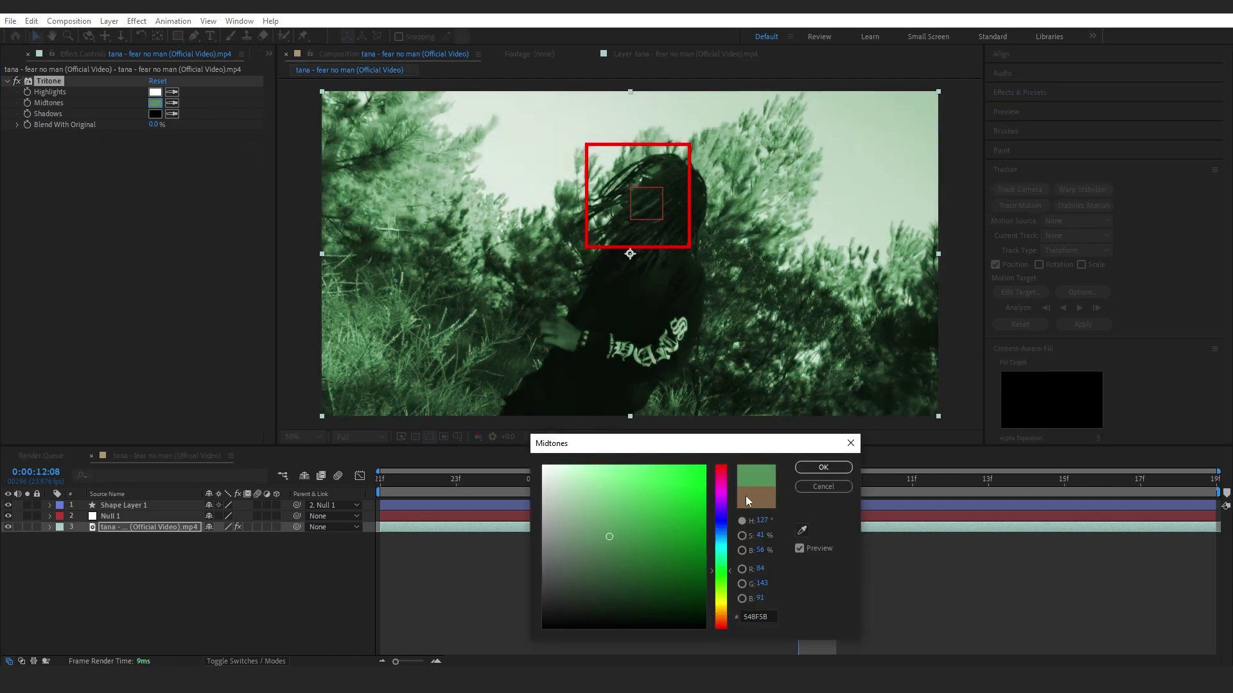
pyautogui.click(750, 618)
pyautogui.moveTo(802, 619); pyautogui.dragTo(778, 621)
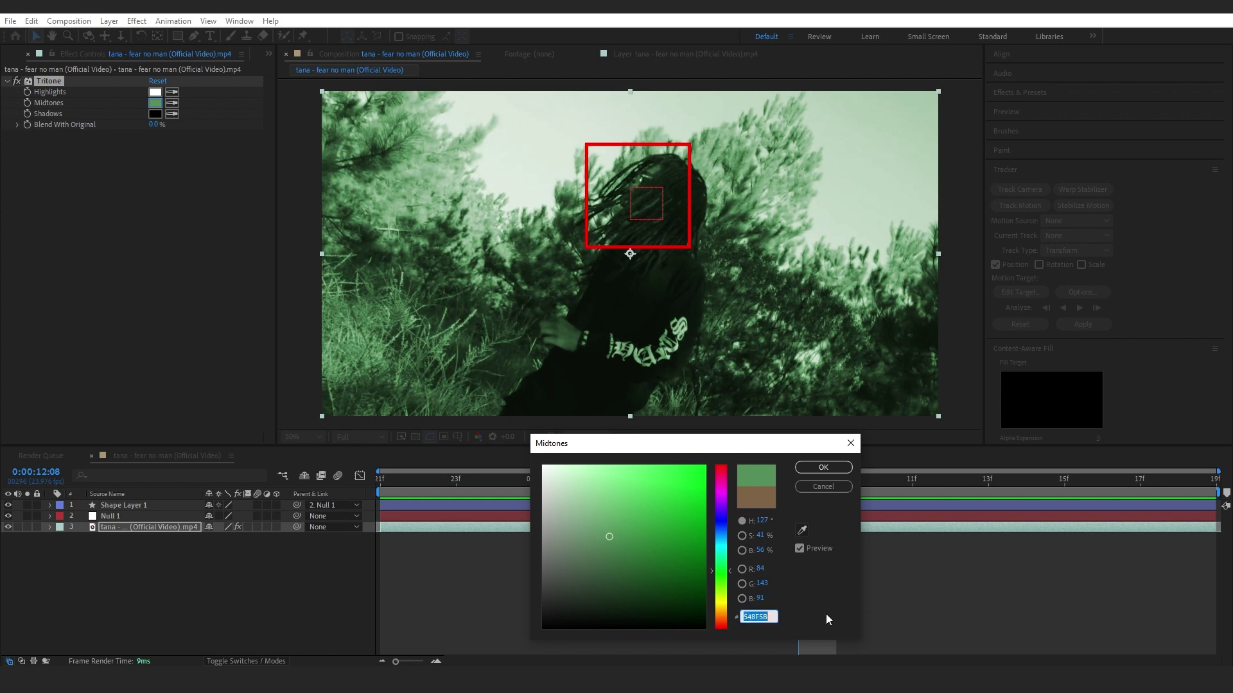
pyautogui.click(805, 468)
pyautogui.click(829, 469)
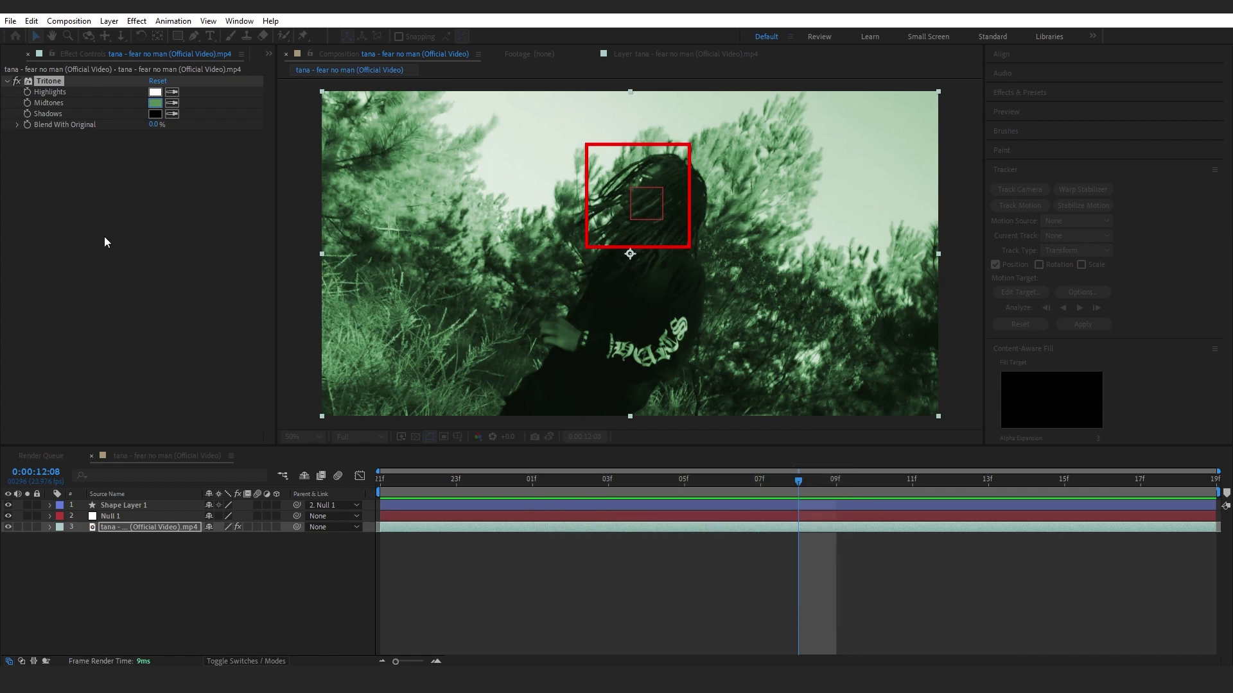
# Step: Set the Tritone highlights to the pale green EDFFEB
pyautogui.click(154, 93)
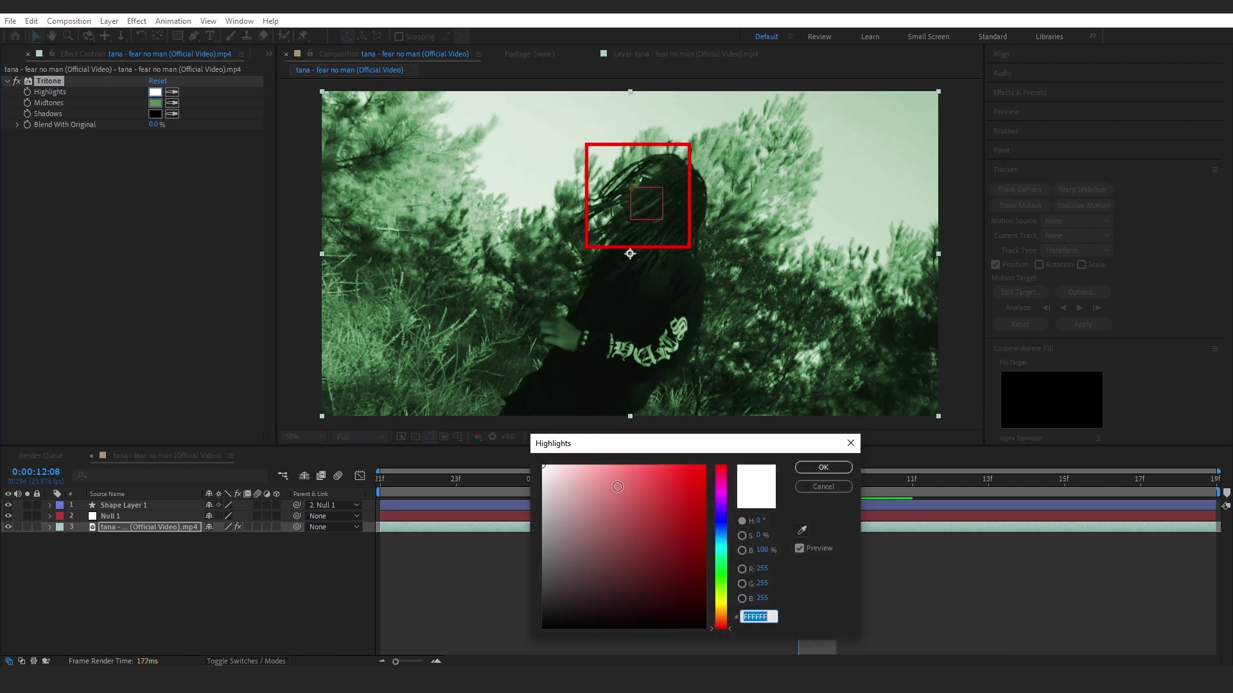
pyautogui.click(713, 581)
pyautogui.moveTo(560, 462); pyautogui.dragTo(555, 458)
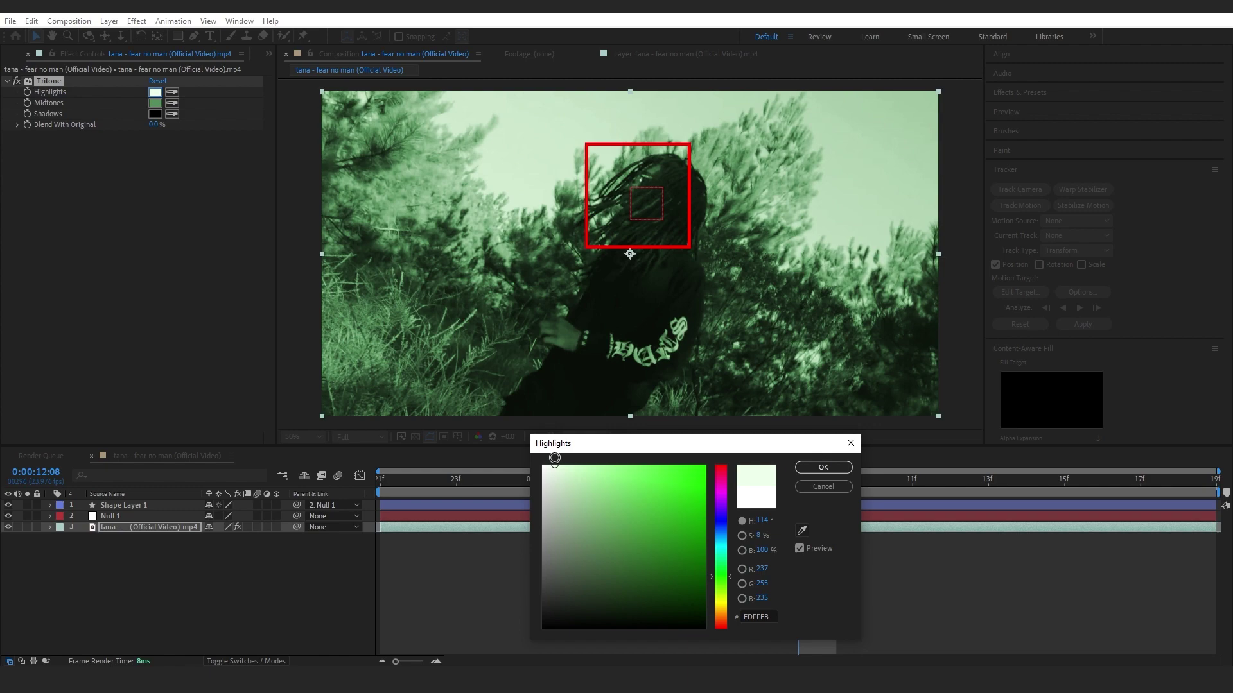
pyautogui.click(820, 468)
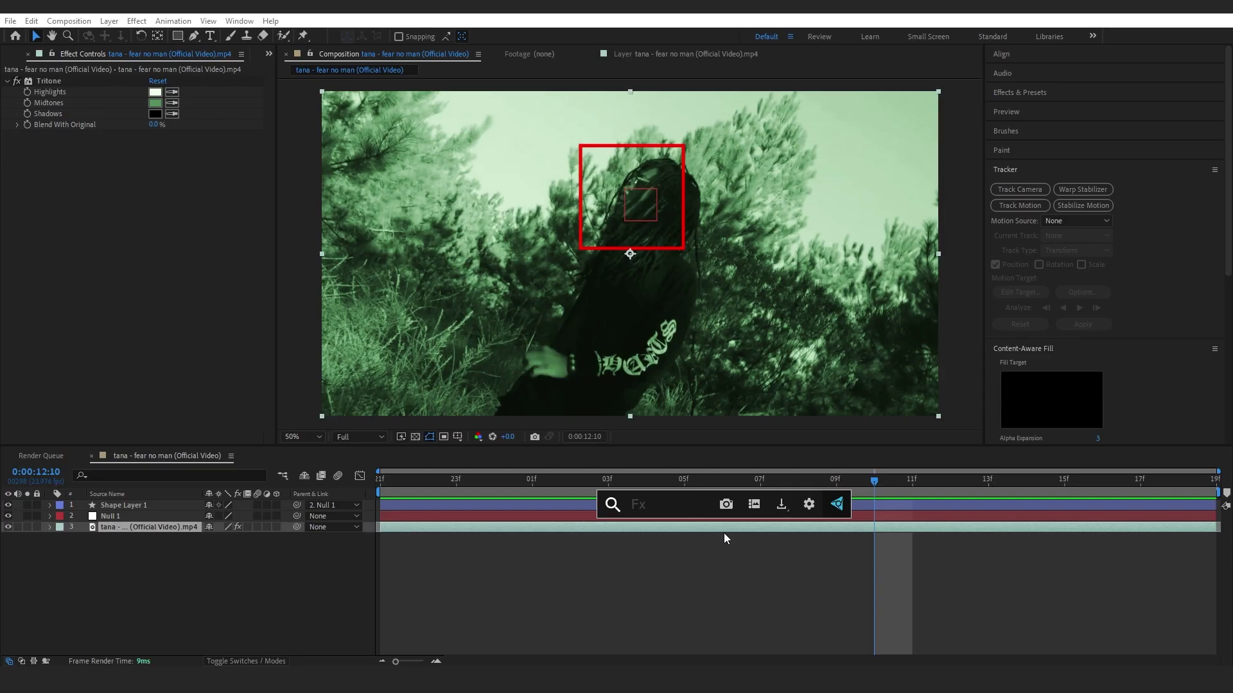
# Step: Apply Add Grain to the video layer with Final Output as the viewing mode and an intensity of 1.4
pyautogui.write('add')
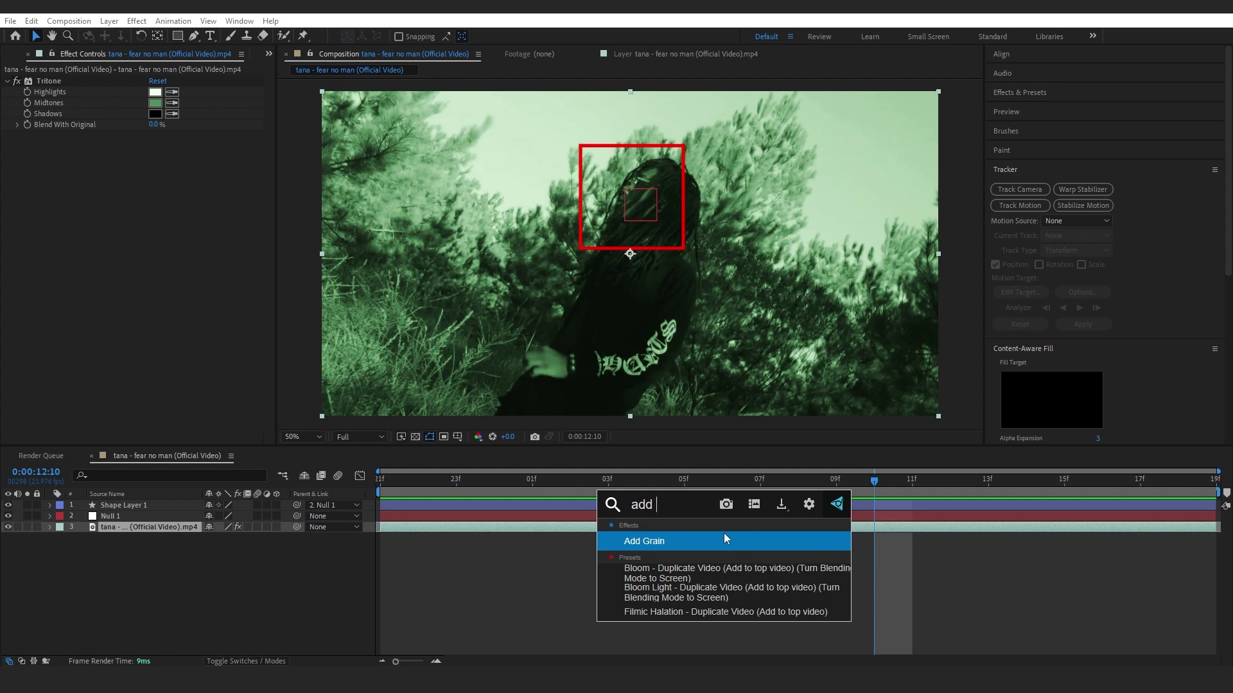
pyautogui.click(726, 541)
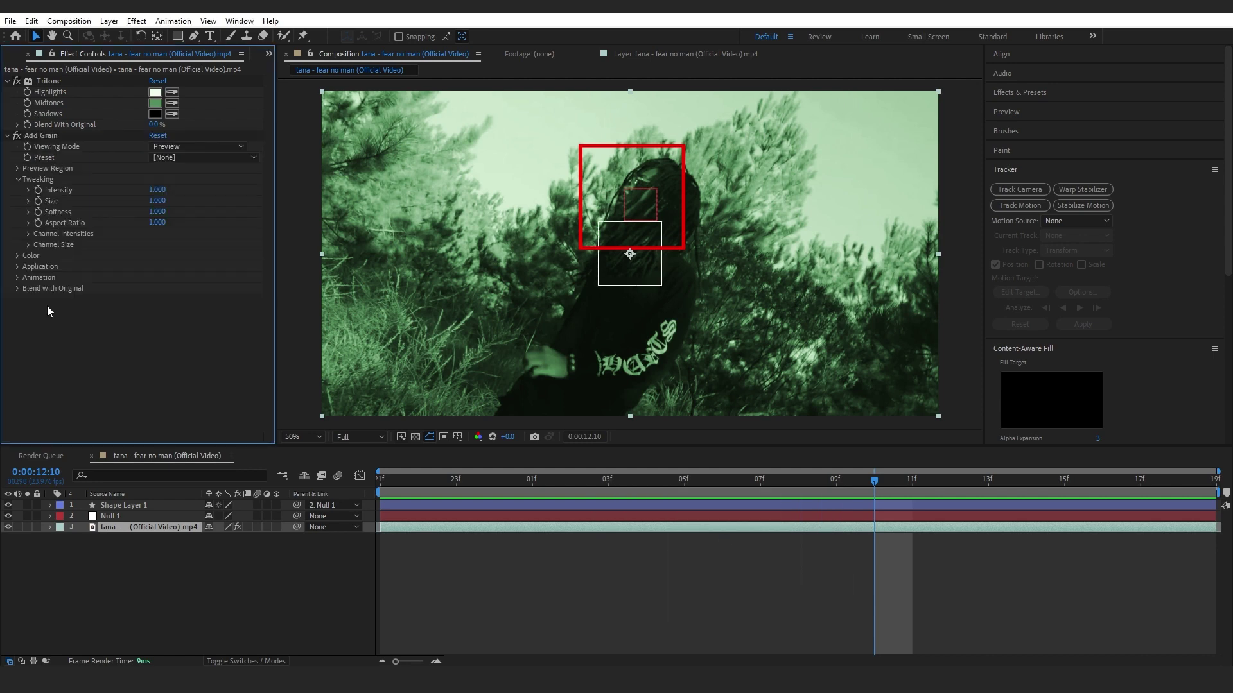
pyautogui.click(151, 148)
pyautogui.click(155, 192)
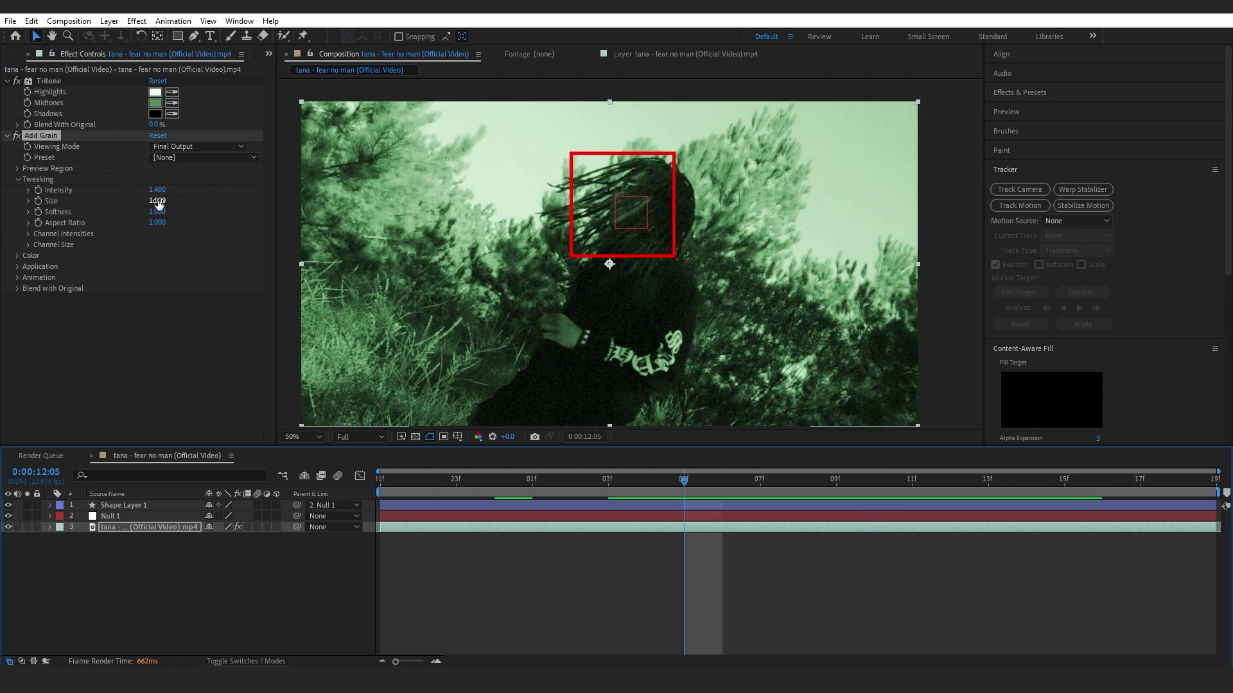
# Step: Set the Add Grain size to 1.1
pyautogui.moveTo(157, 201)
pyautogui.mouseDown()
pyautogui.moveTo(188, 210)
pyautogui.moveTo(167, 202)
pyautogui.mouseUp()
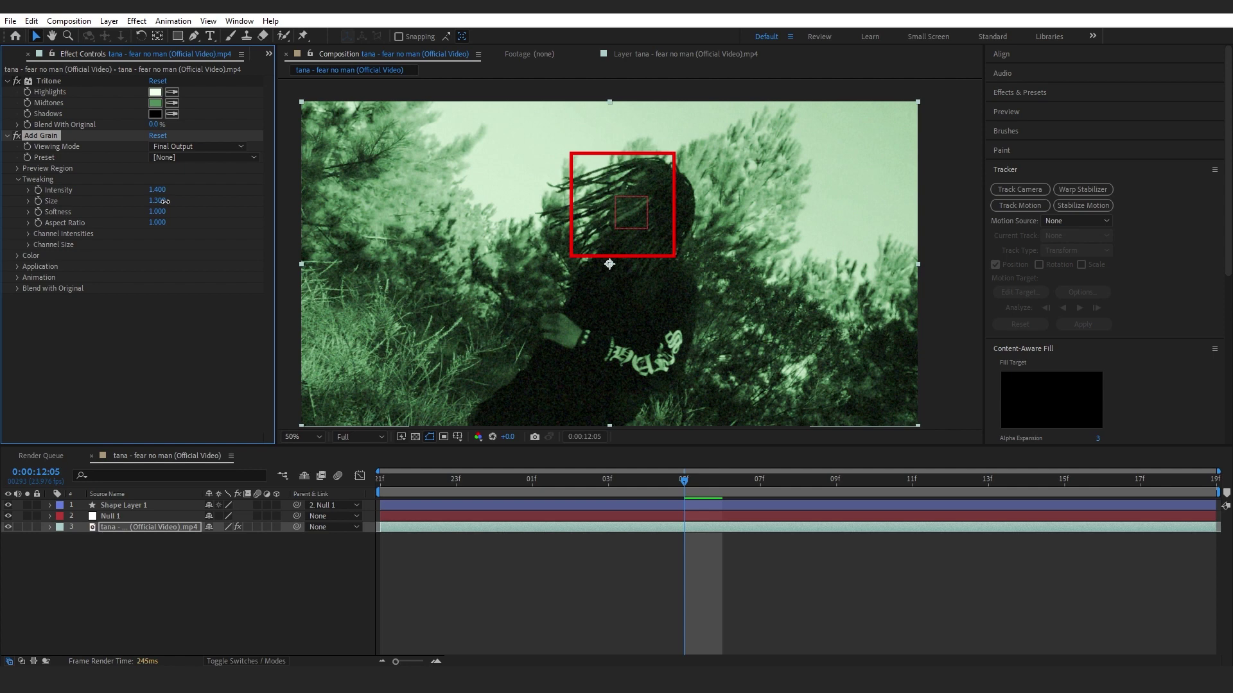
pyautogui.click(165, 200)
pyautogui.click(158, 318)
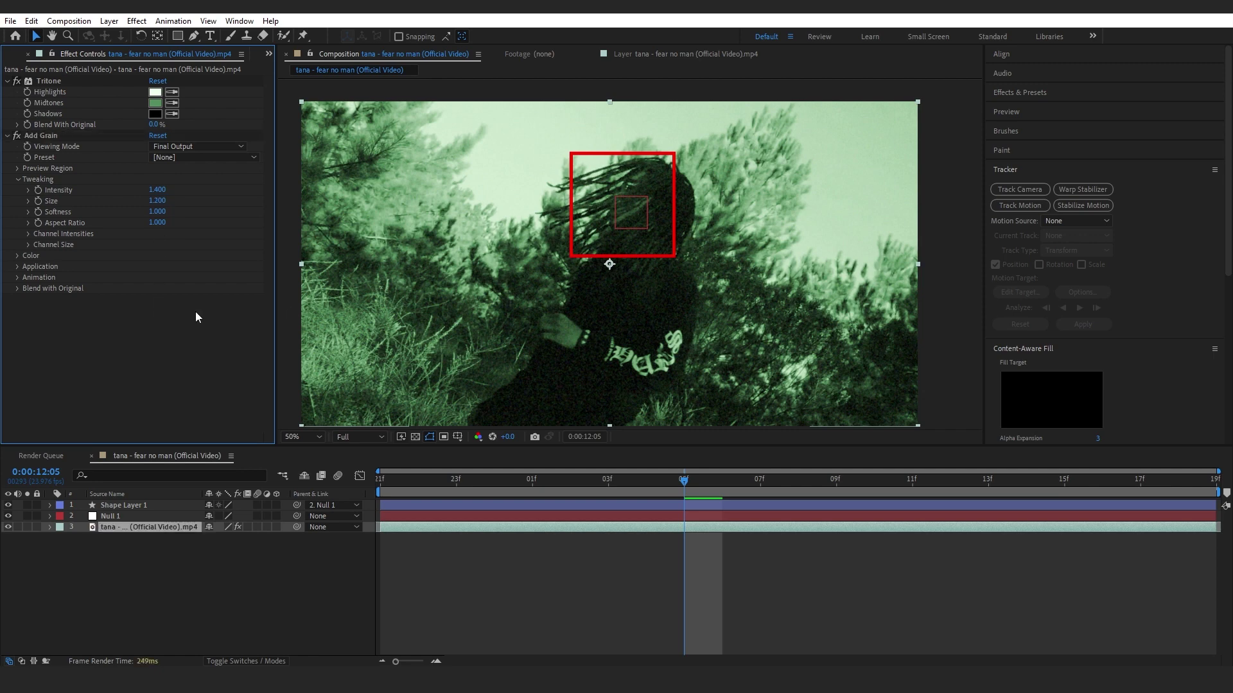
pyautogui.click(162, 201)
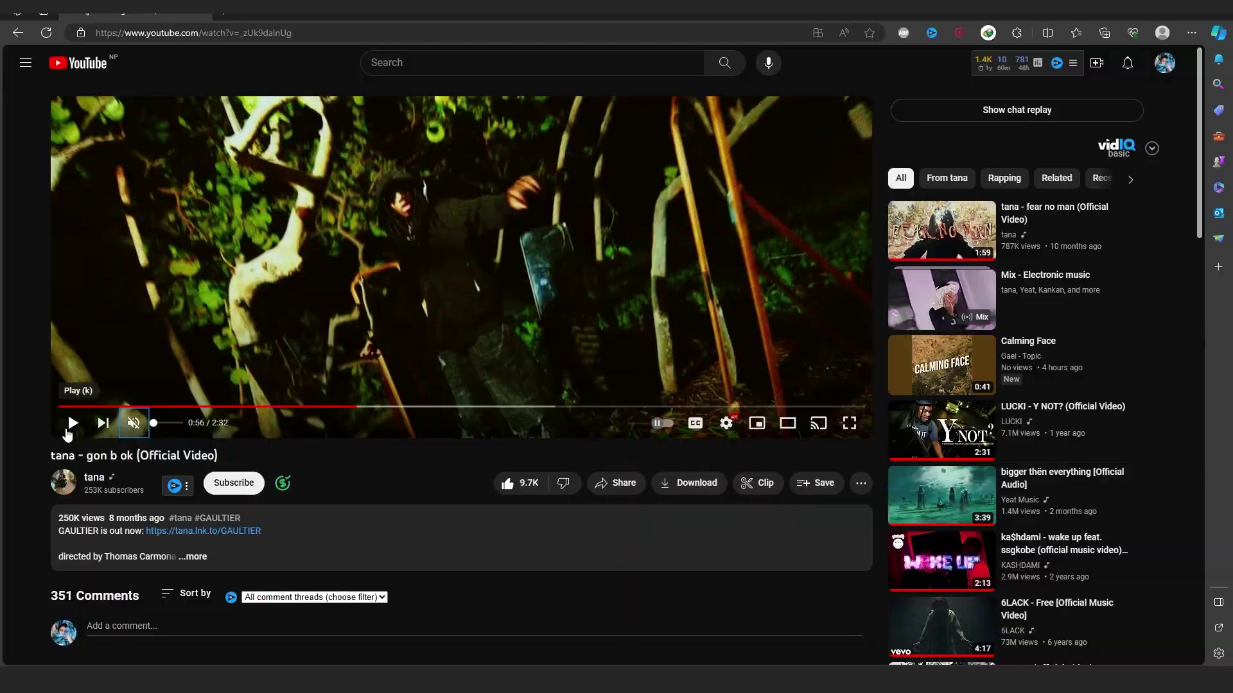
# Step: Switch to YouTube and replay part of the reference video "tana - gon b ok (Official Video)" from around 0:55
pyautogui.click(69, 430)
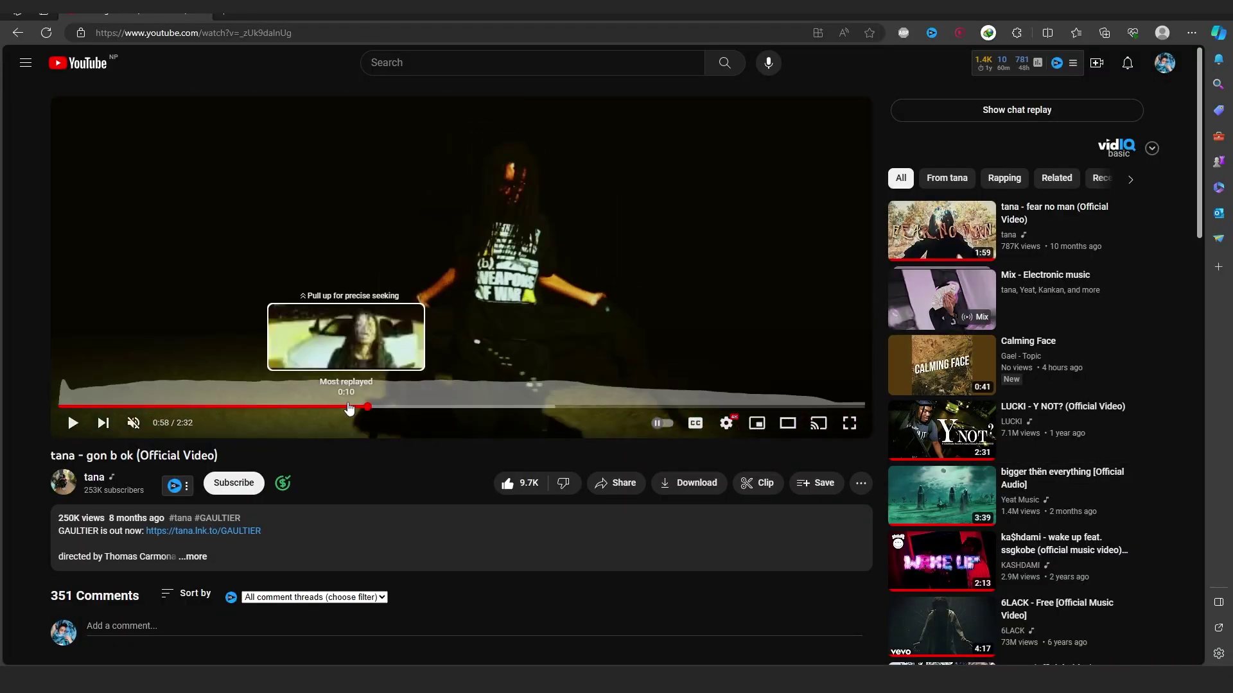
pyautogui.click(351, 406)
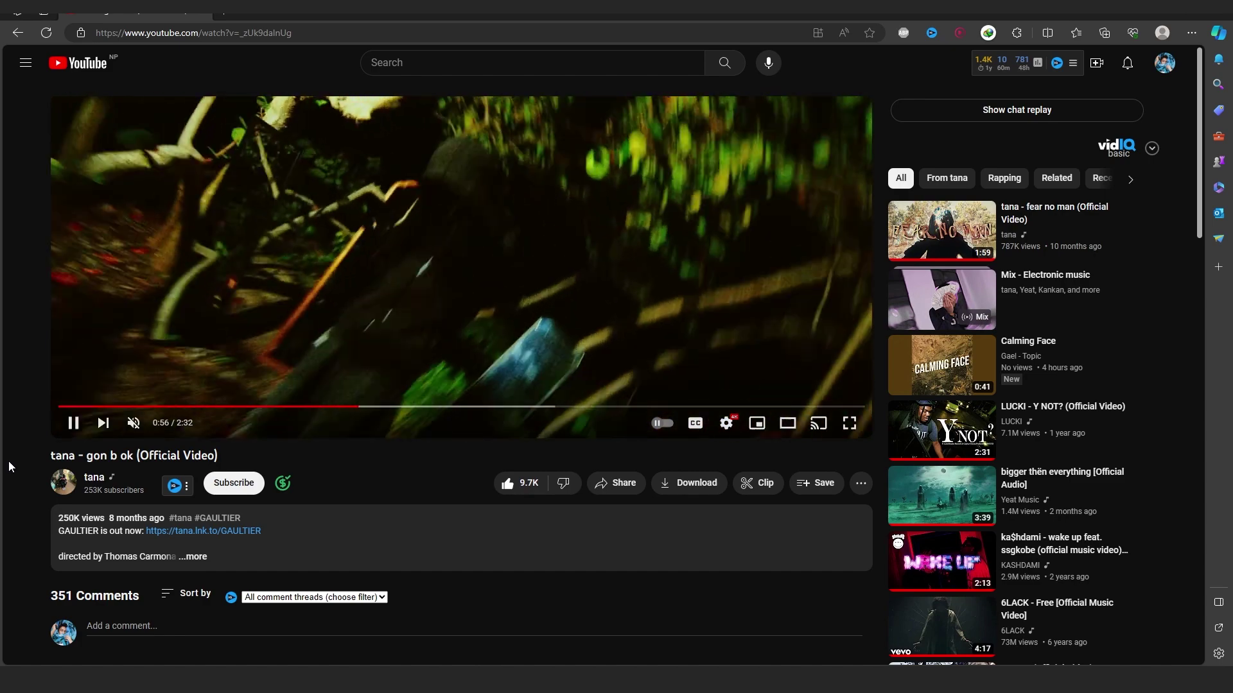
pyautogui.press('space')
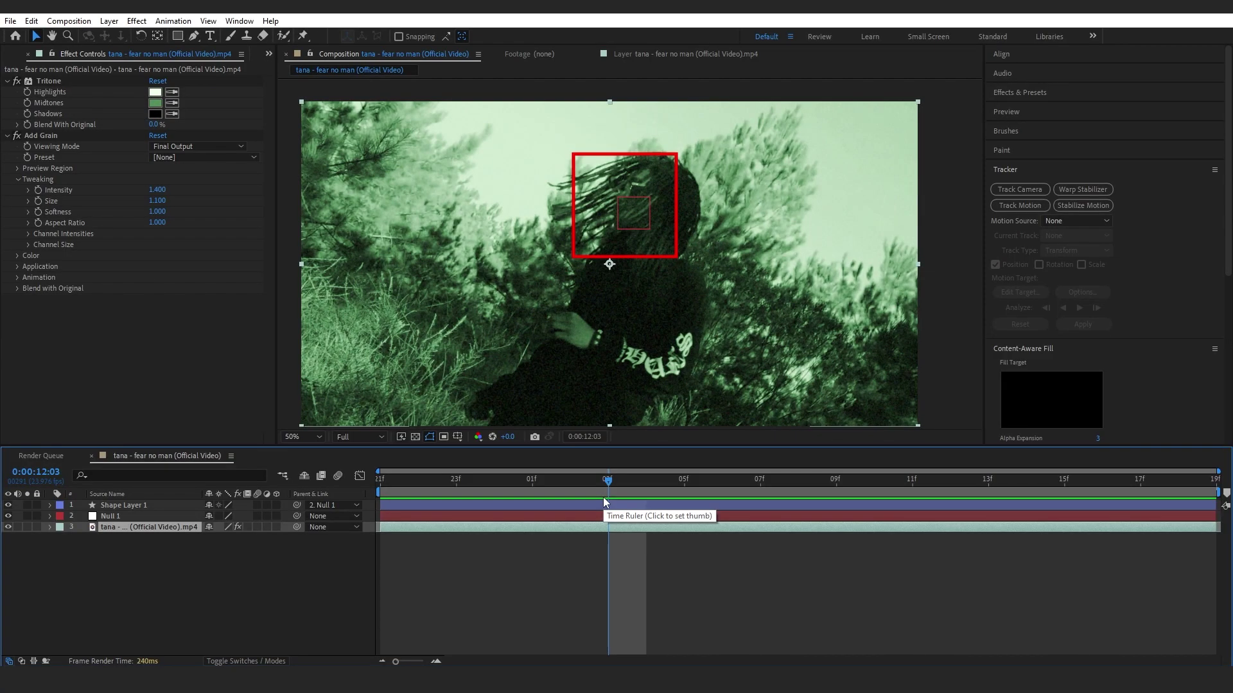
# Step: Apply Posterize Time to the video layer at a frame rate of 12 and preview the footage
pyautogui.hotkey('ctrl', 'space')
pyautogui.write('post')
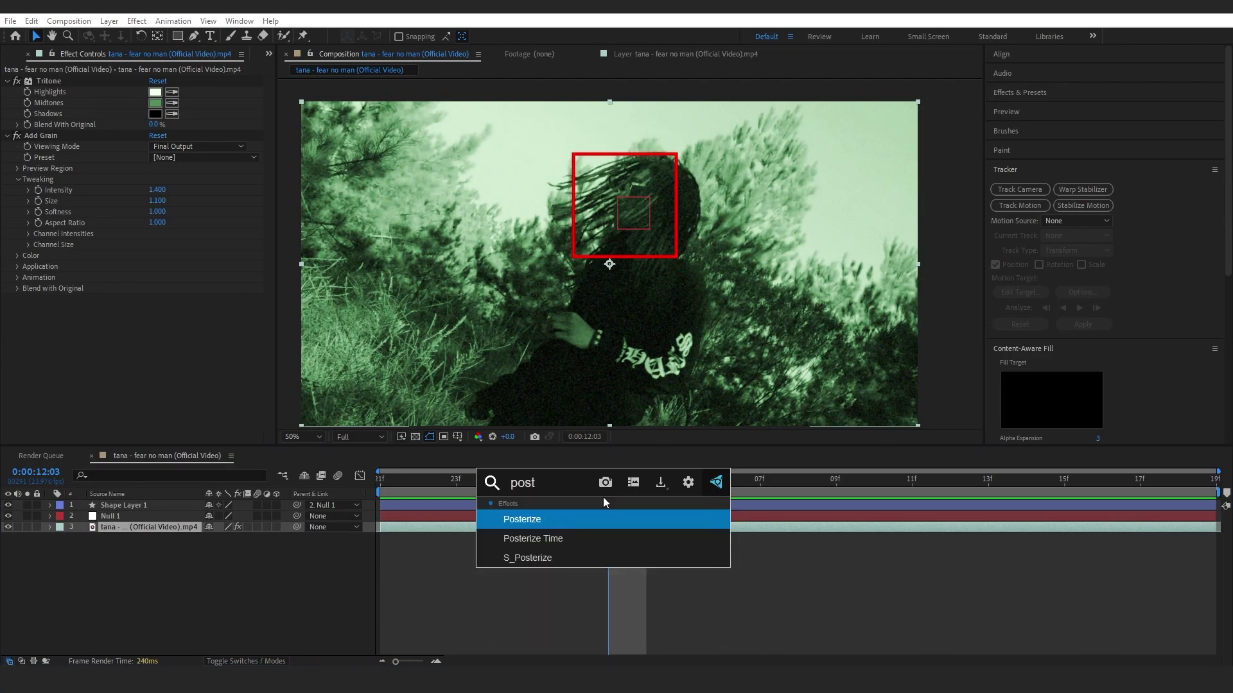
pyautogui.click(634, 538)
pyautogui.click(157, 310)
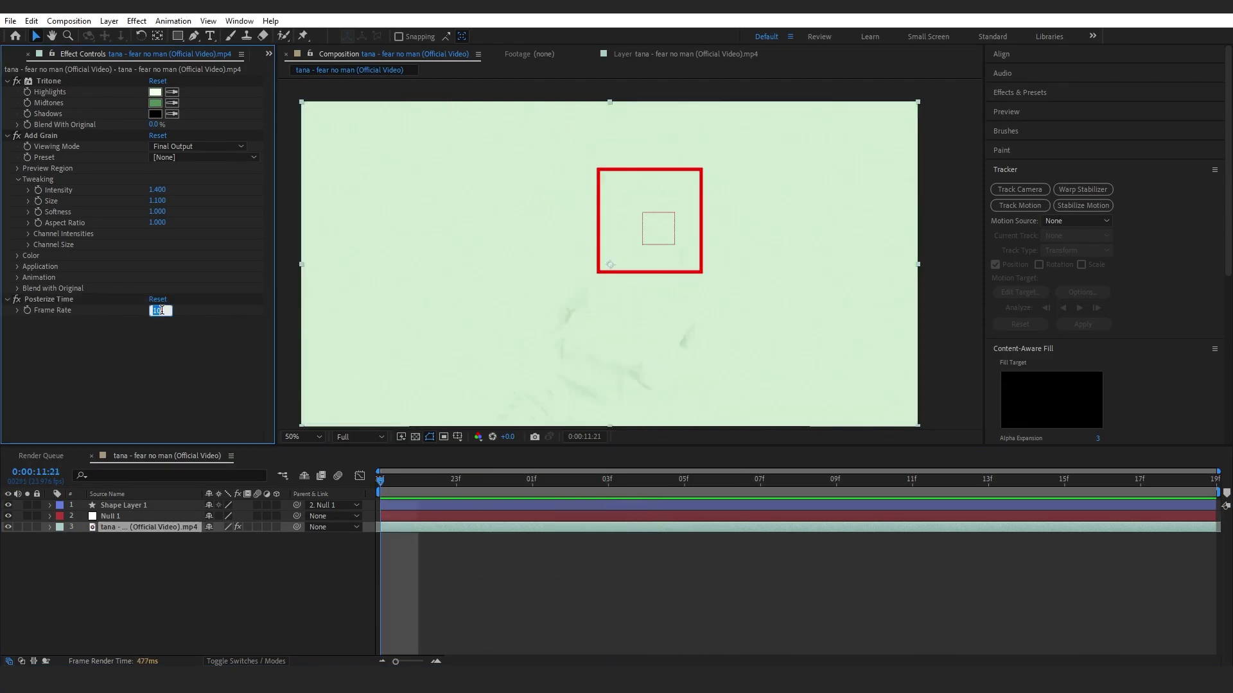
pyautogui.write('12')
pyautogui.press('Return')
pyautogui.press('space')
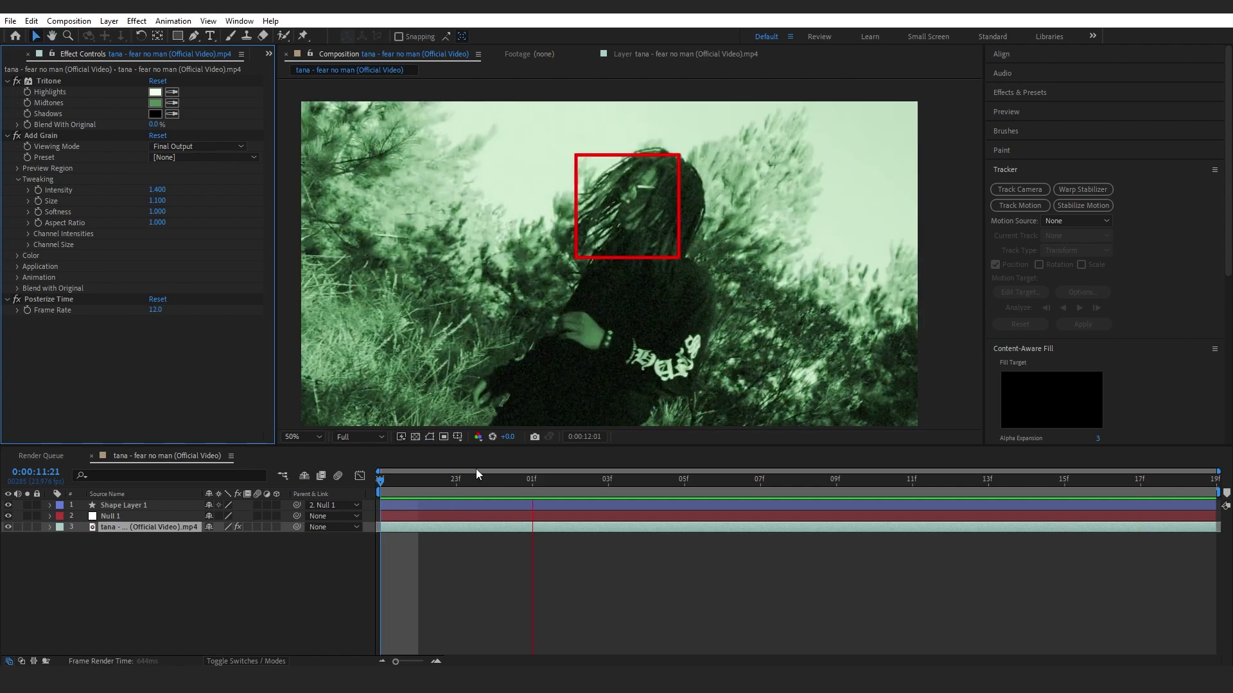
pyautogui.press('space')
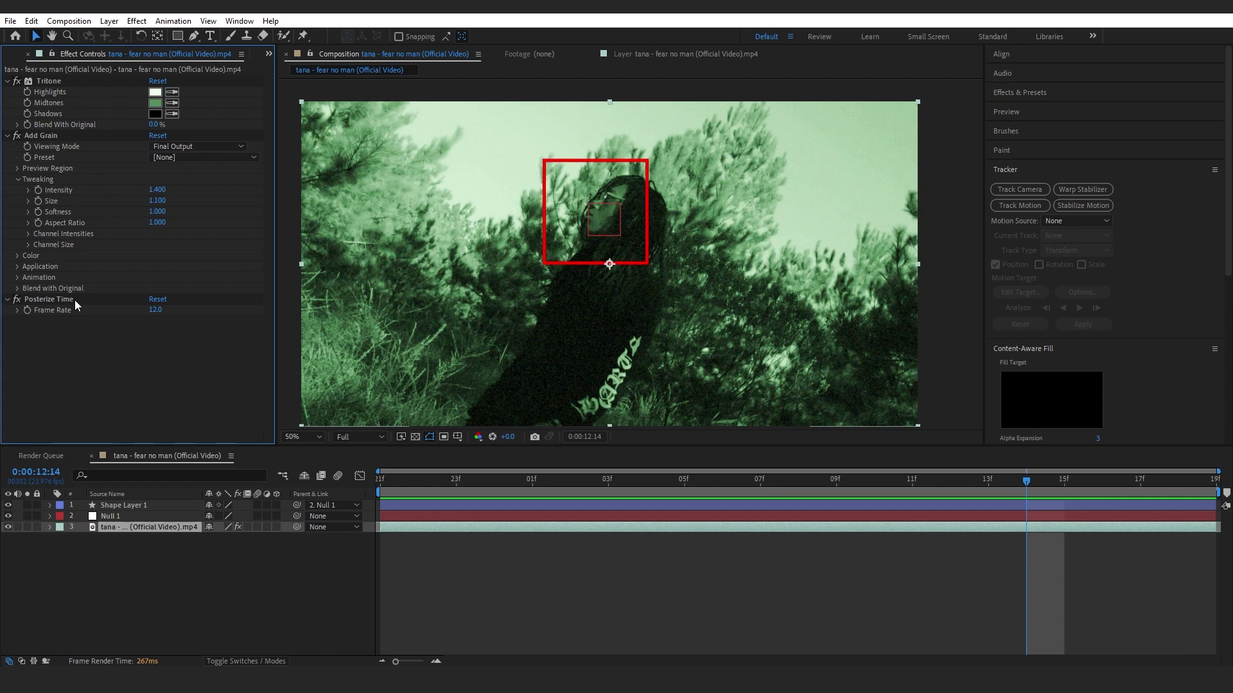
# Step: Copy the video layer's Posterize Time effect onto Shape Layer 1 and preview the result
pyautogui.click(37, 300)
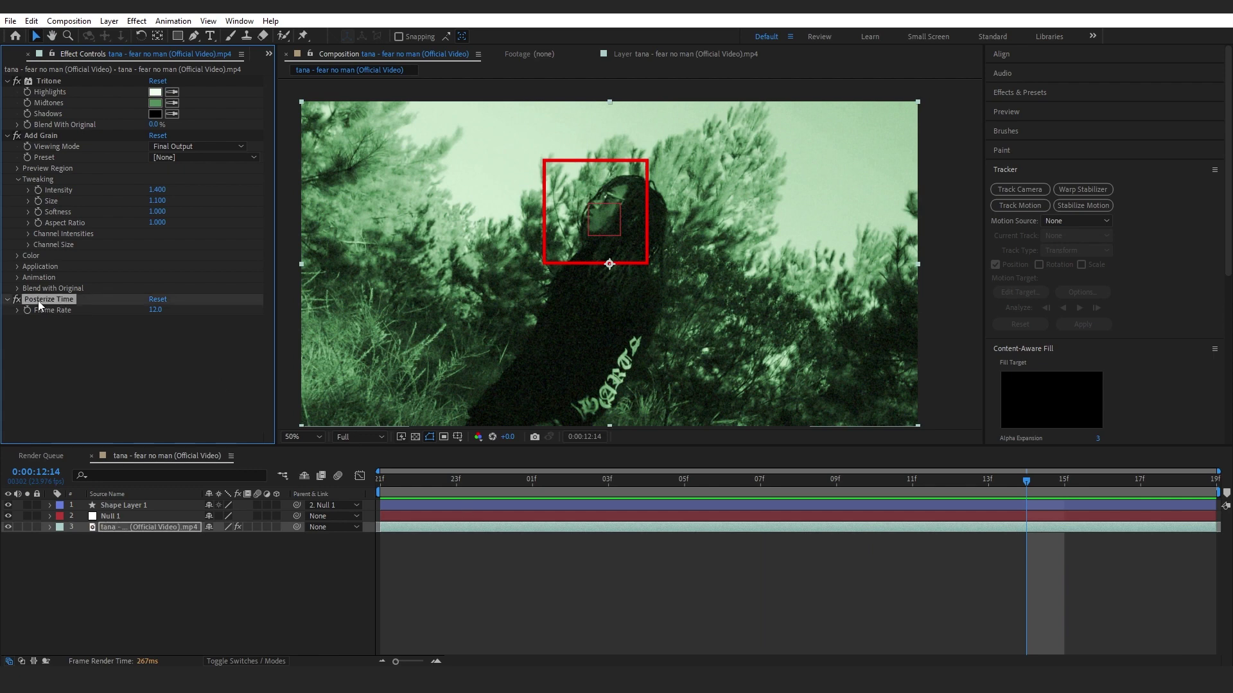
pyautogui.click(113, 507)
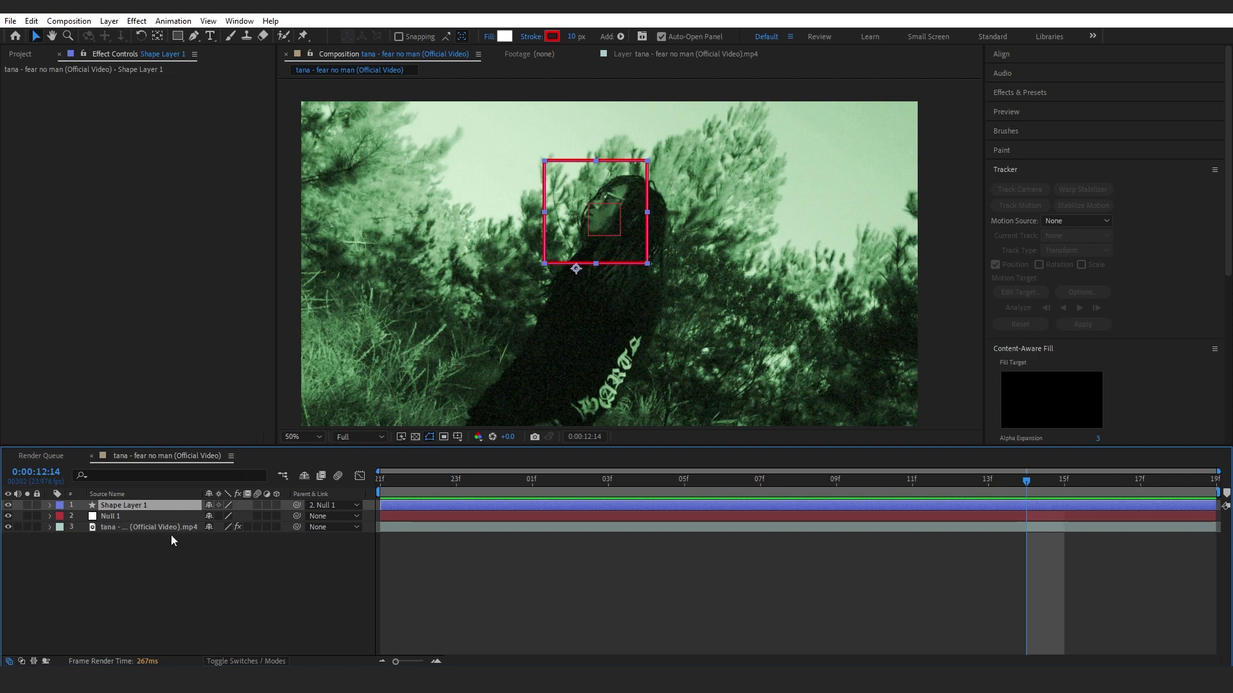
pyautogui.hotkey('ctrl', 'v')
pyautogui.click(495, 481)
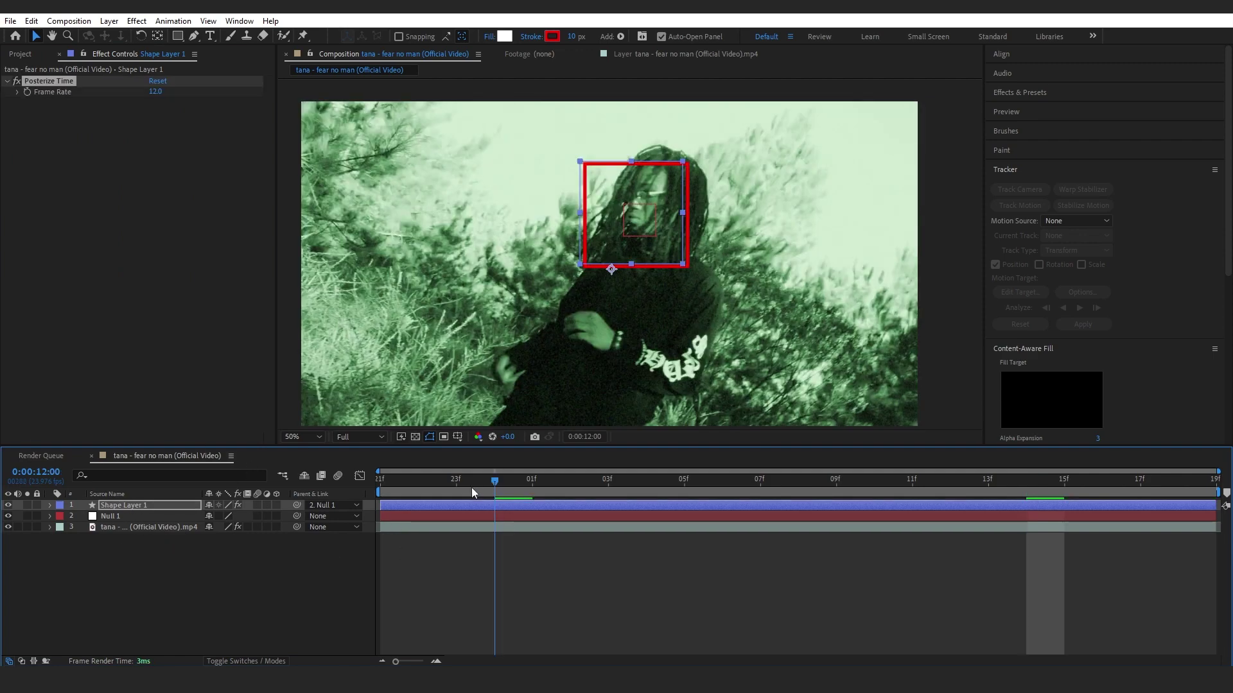
pyautogui.press('space')
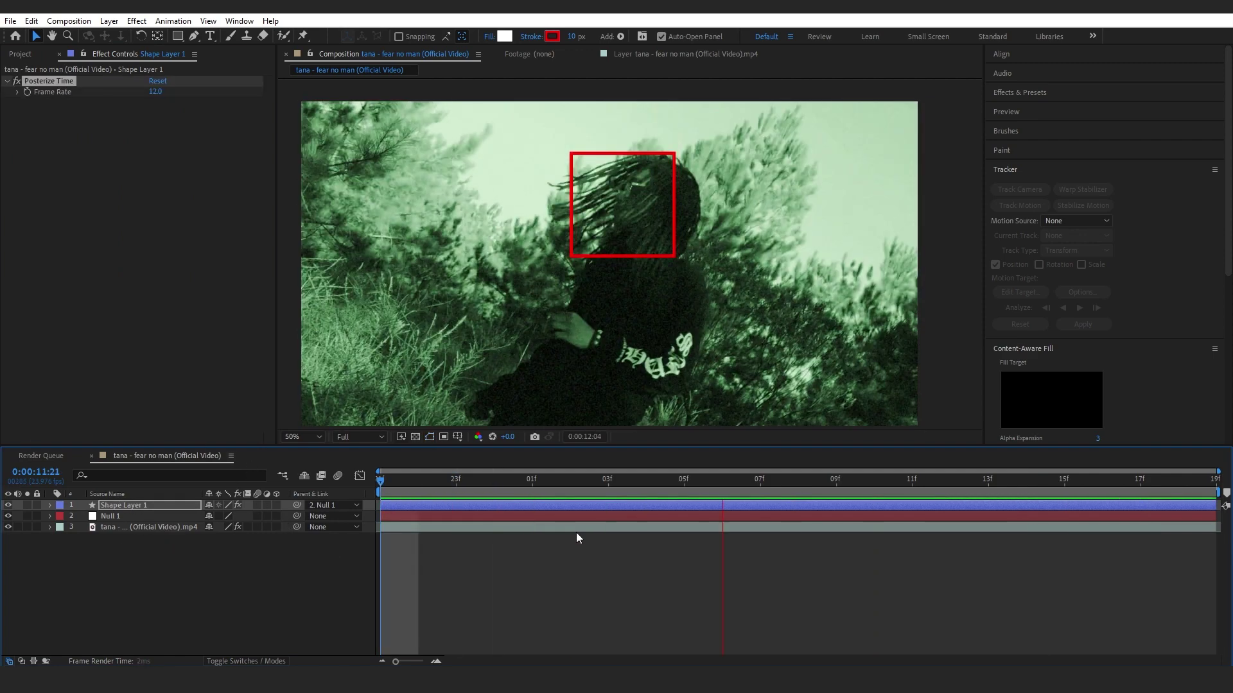
pyautogui.press('space')
# Step: Apply Deep Glow to Shape Layer 1 with Unmult enabled, a radius of 396 and an exposure of 0.35
pyautogui.hotkey('ctrl', 'space')
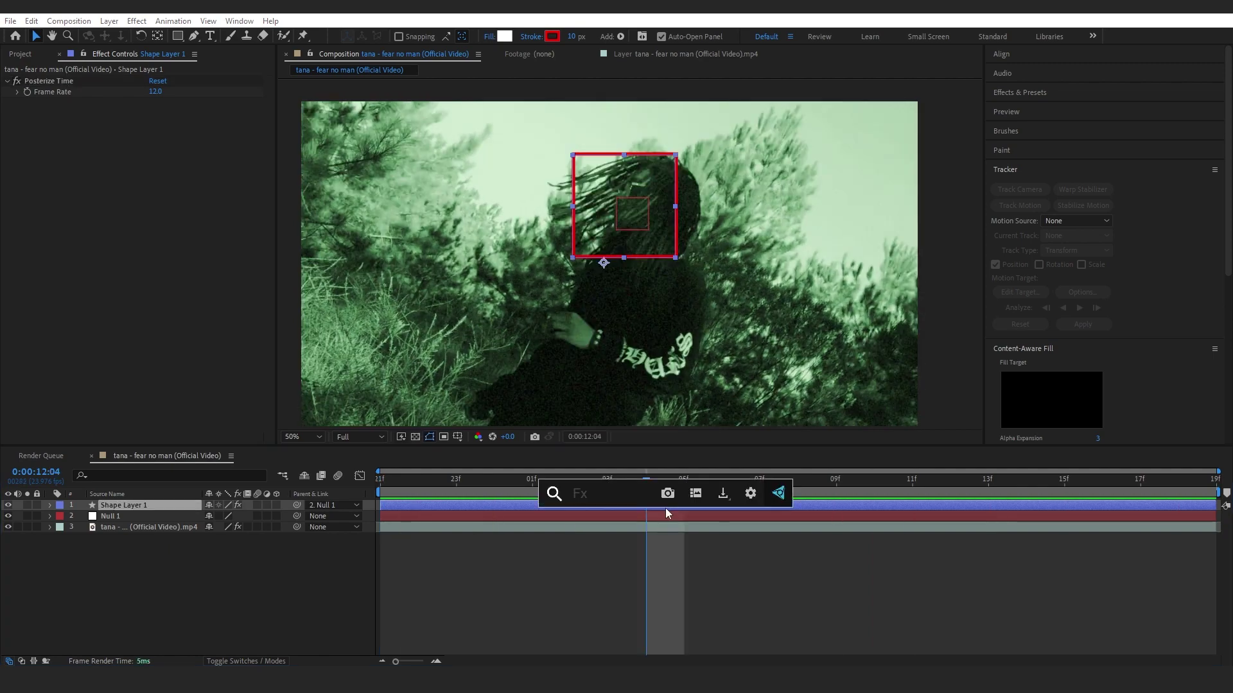
pyautogui.write('deep')
pyautogui.click(623, 528)
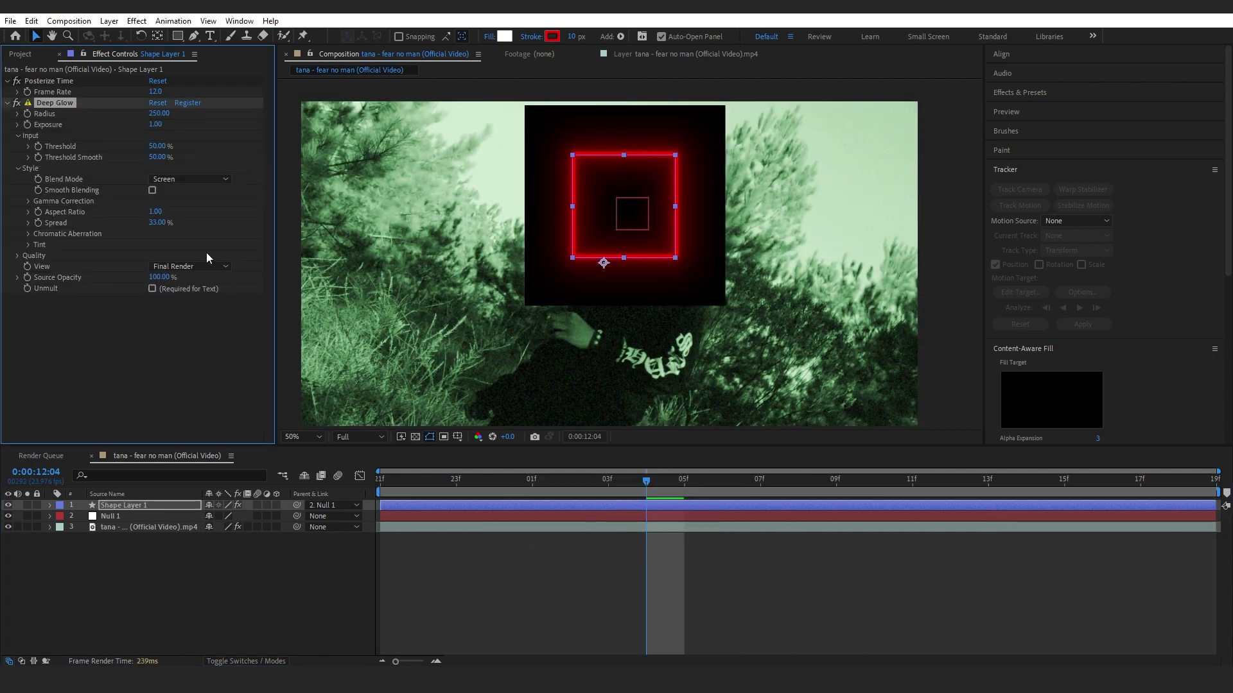
pyautogui.click(169, 291)
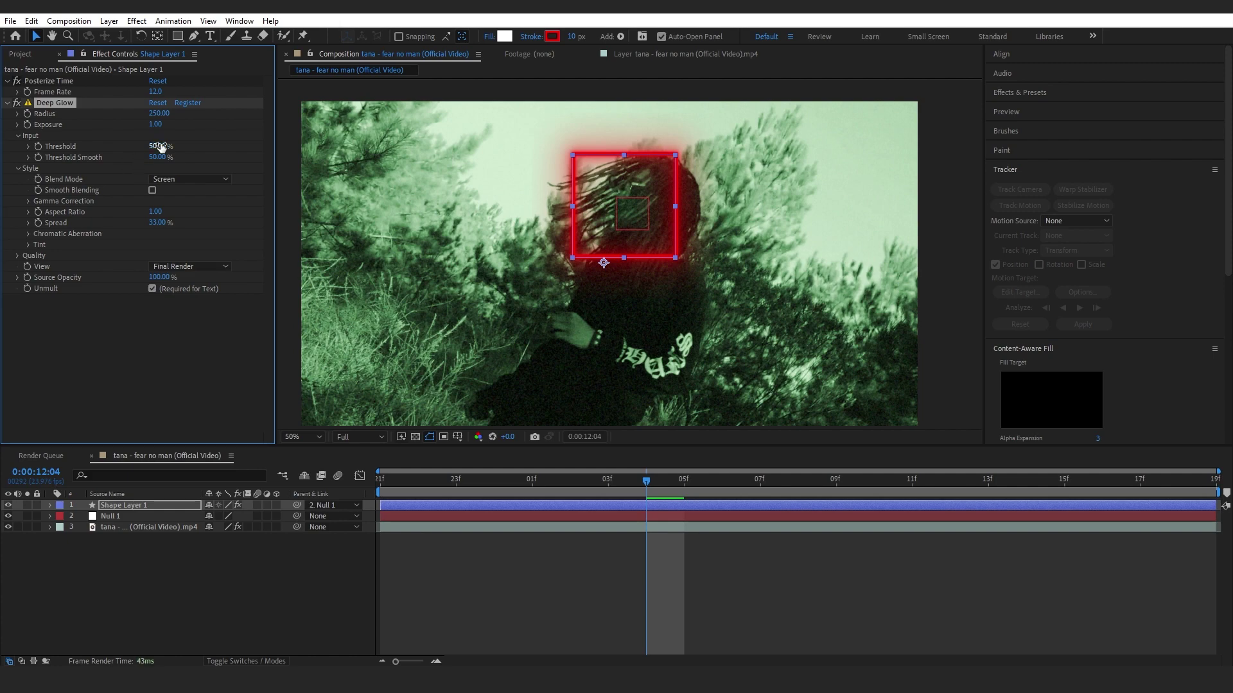
pyautogui.moveTo(156, 124); pyautogui.dragTo(269, 131)
pyautogui.moveTo(156, 126); pyautogui.dragTo(130, 129)
# Step: Apply CC Wide Time to Shape Layer 1 and set its backward steps to 0
pyautogui.hotkey('ctrl', 'space')
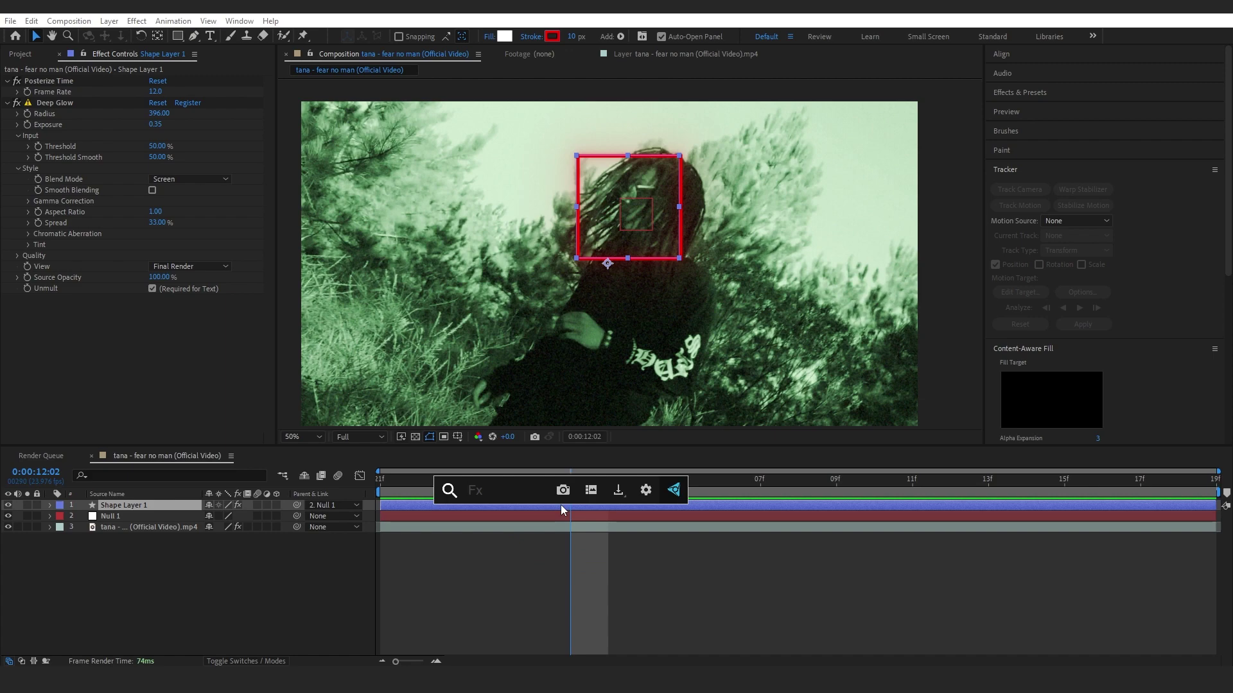
pyautogui.write('cc wide')
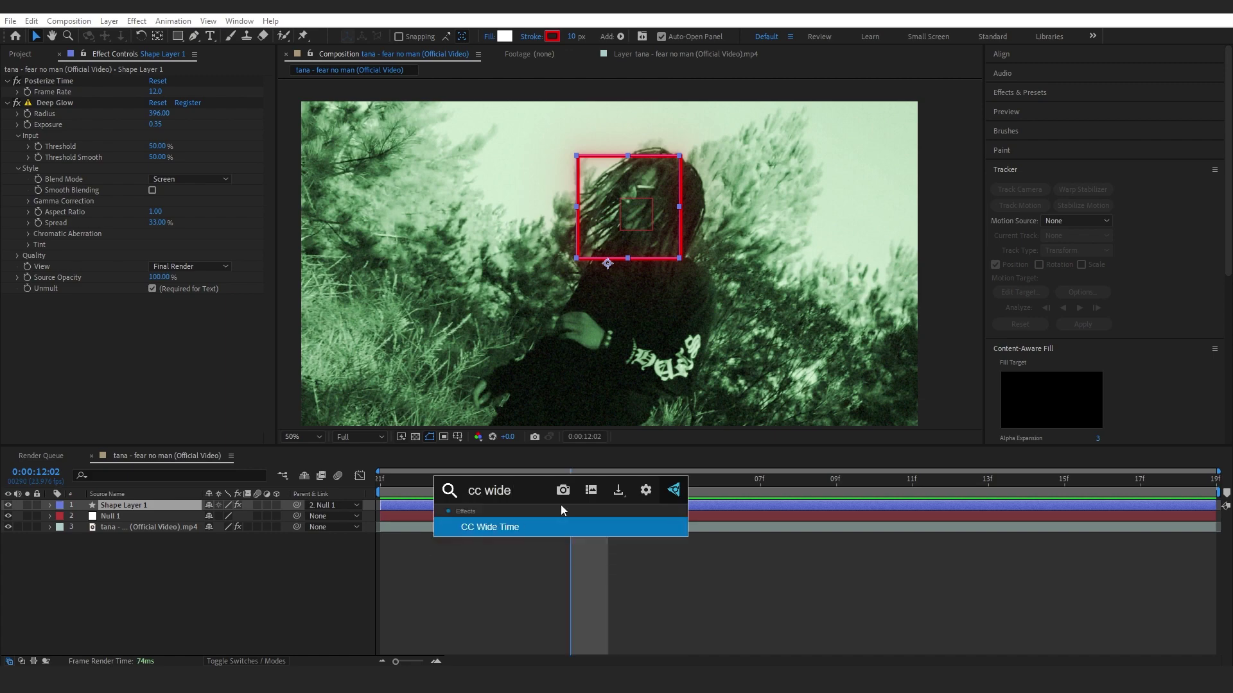
pyautogui.press('Return')
pyautogui.press('space')
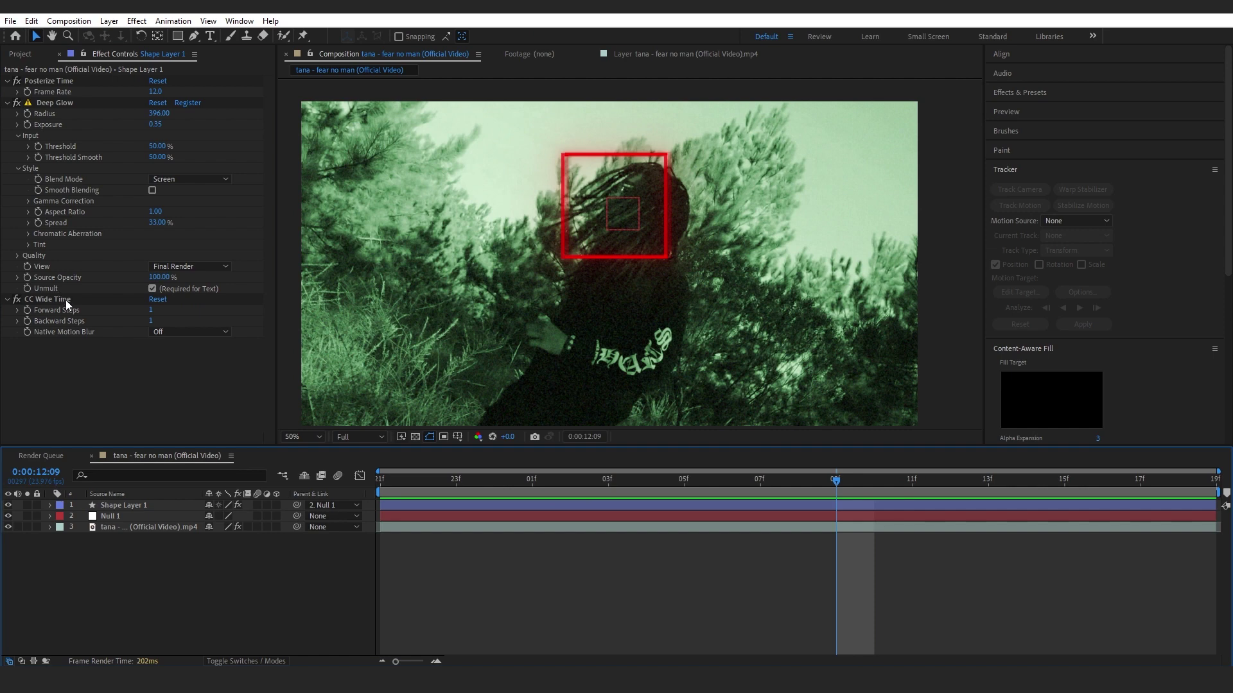
pyautogui.click(66, 299)
pyautogui.click(150, 321)
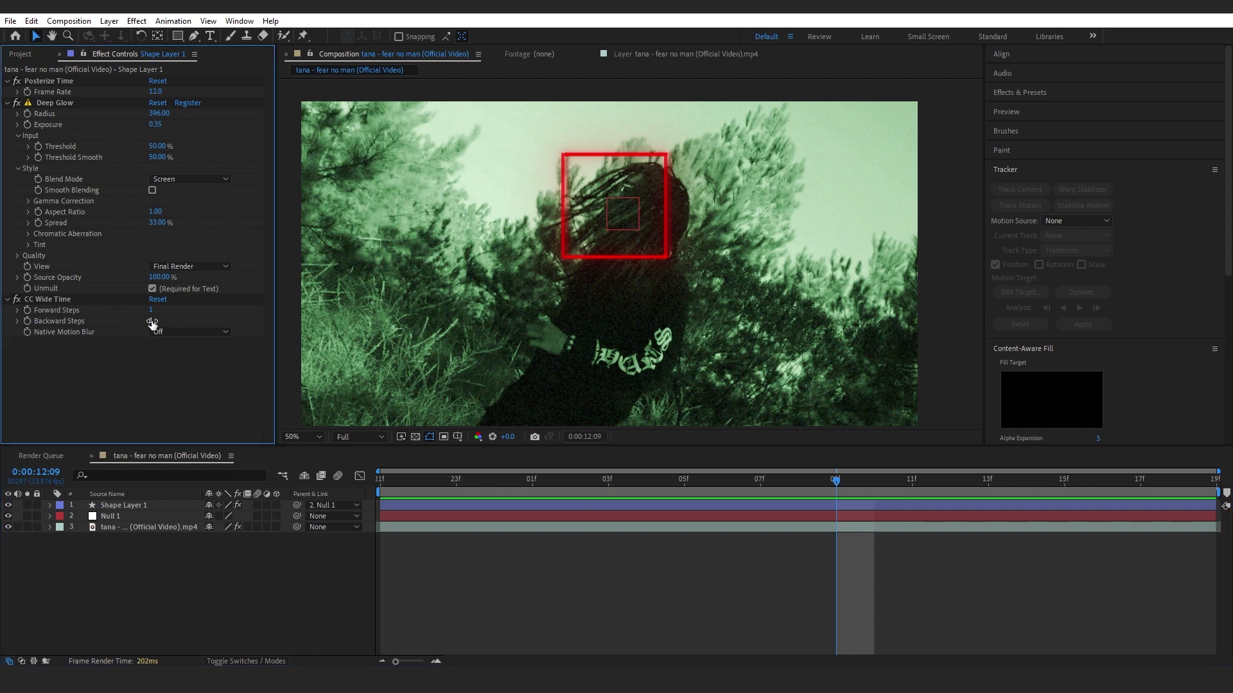
pyautogui.write('0')
pyautogui.press('Return')
pyautogui.click(86, 383)
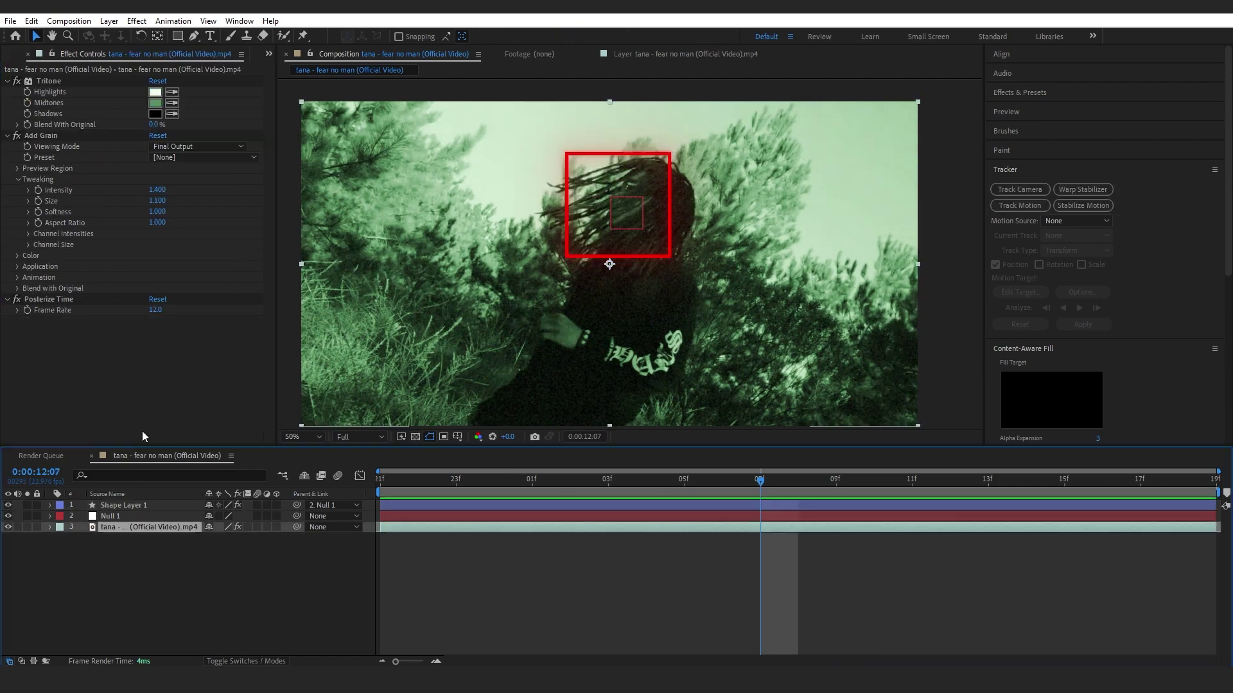
# Step: Paste the CC Wide Time effect onto the video layer and check the frames around 0:00:12:03
pyautogui.hotkey('ctrl', 'v')
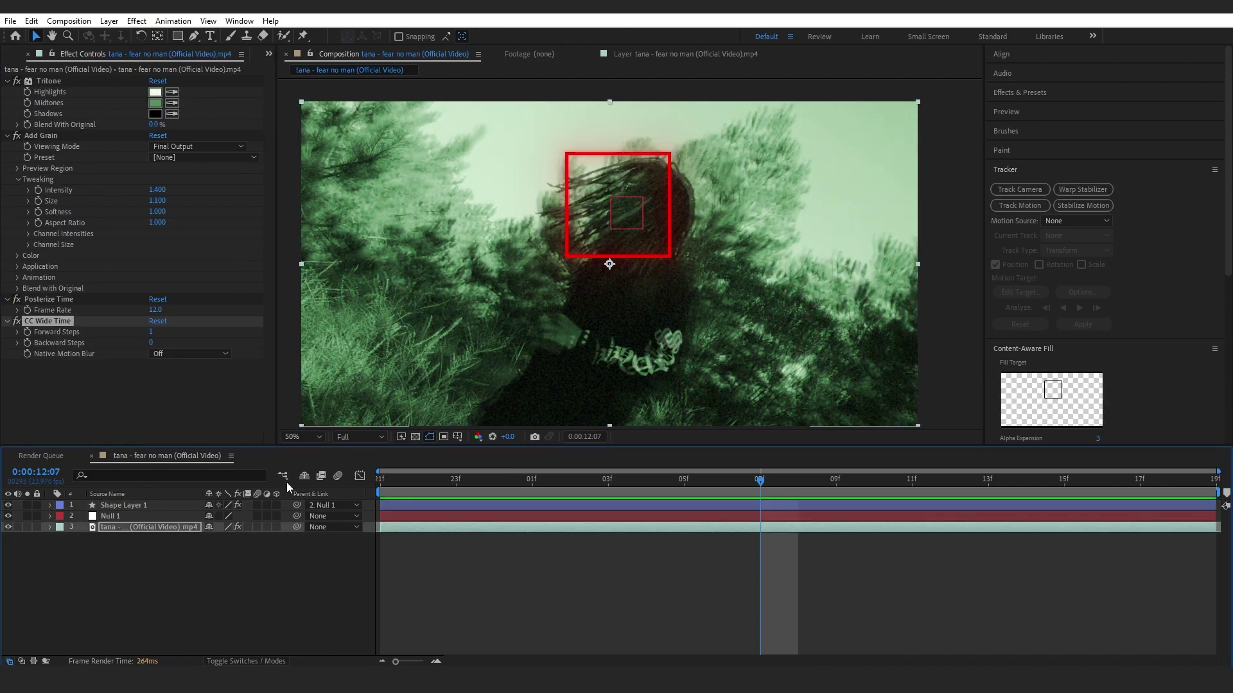
pyautogui.moveTo(660, 482); pyautogui.dragTo(608, 491)
pyautogui.click(615, 560)
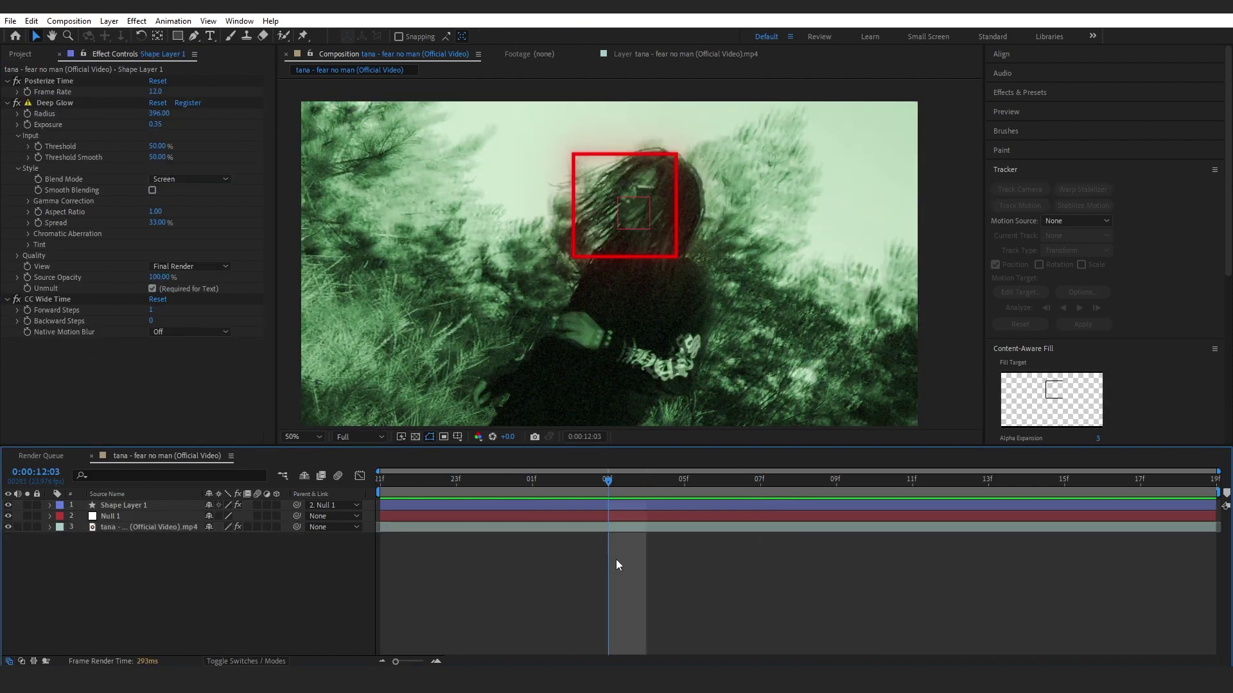
# Step: Pre-compose the shape, null and video layers as Pre-comp 1, moving all attributes into the new composition
pyautogui.click(611, 526)
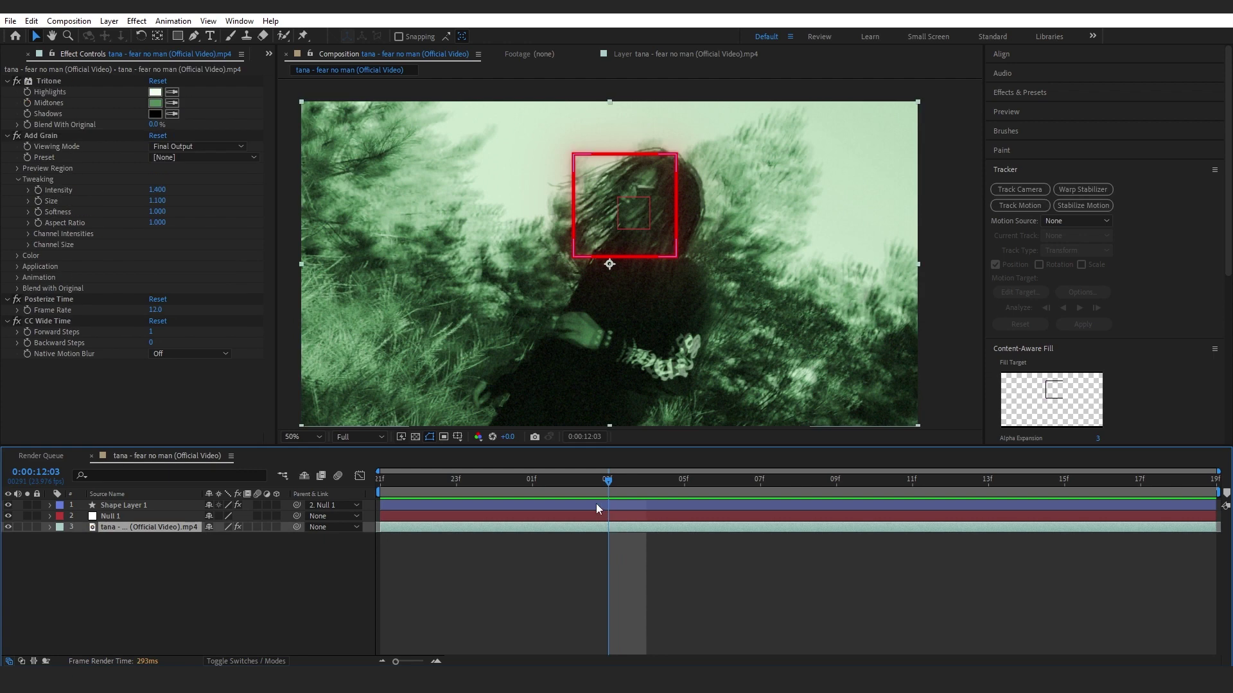
pyautogui.keyDown('shift'); pyautogui.click(596, 503); pyautogui.keyUp('shift')
pyautogui.rightClick(596, 504)
pyautogui.click(634, 420)
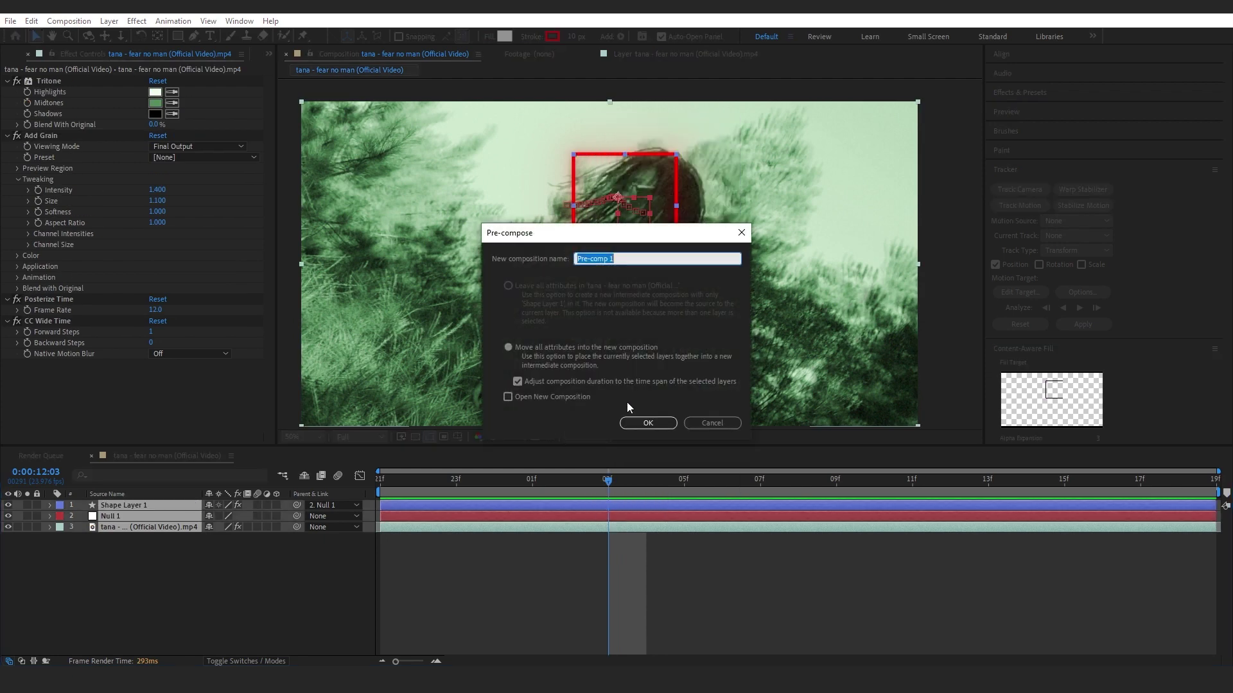
pyautogui.click(660, 420)
# Step: Apply RSMB Pro to the pre-comp and set its main background sensitivity to 100
pyautogui.hotkey('ctrl', 'space')
pyautogui.write('rs')
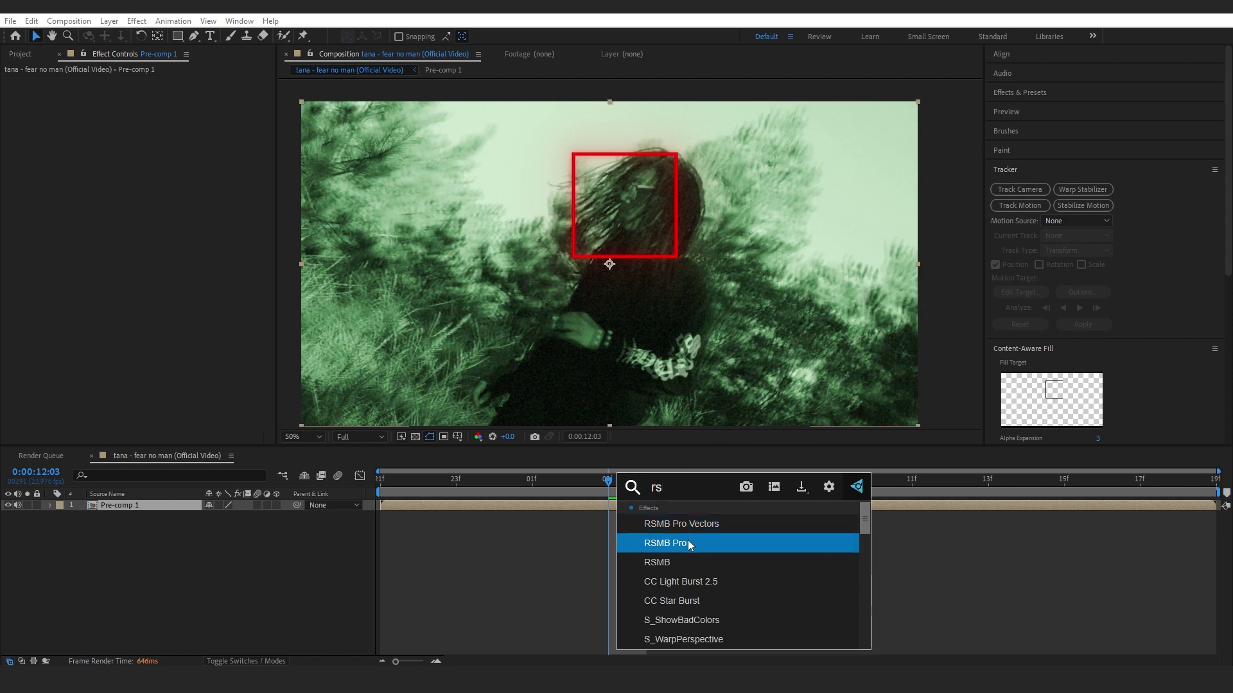
pyautogui.click(688, 543)
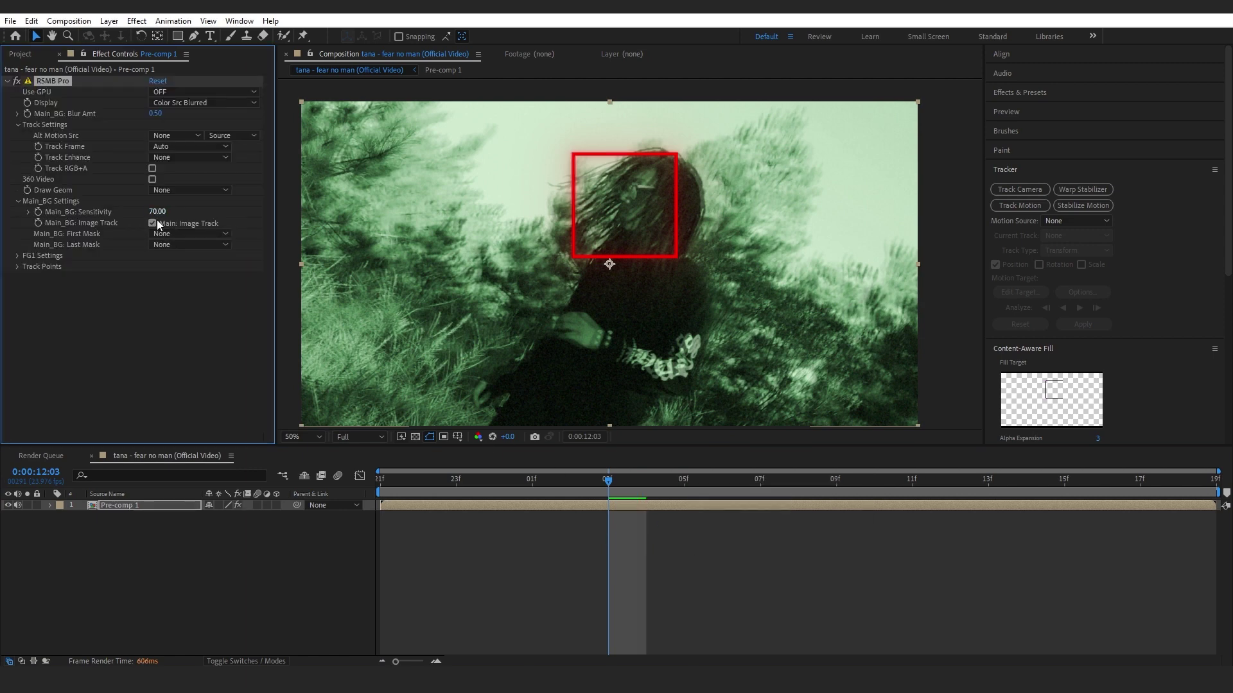
pyautogui.moveTo(157, 211); pyautogui.dragTo(248, 212)
# Step: Set Use GPU to ON for RSMB Pro and preview the motion-blurred composition
pyautogui.click(187, 92)
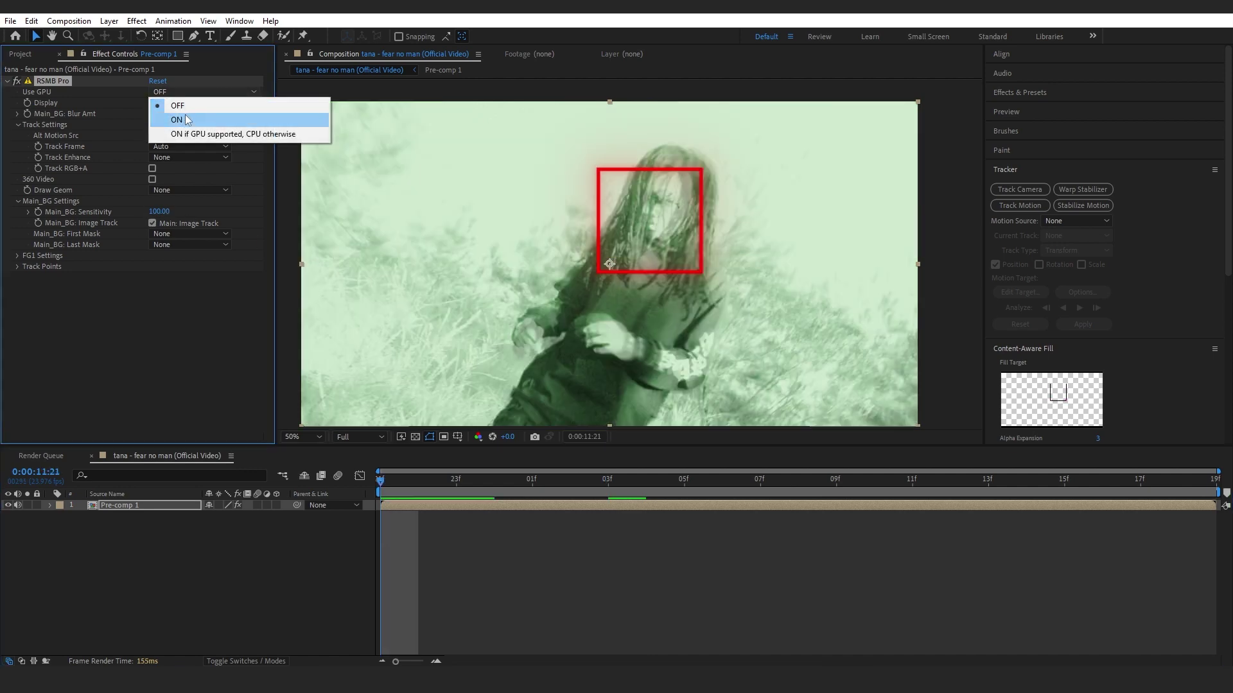
pyautogui.click(186, 120)
pyautogui.click(177, 94)
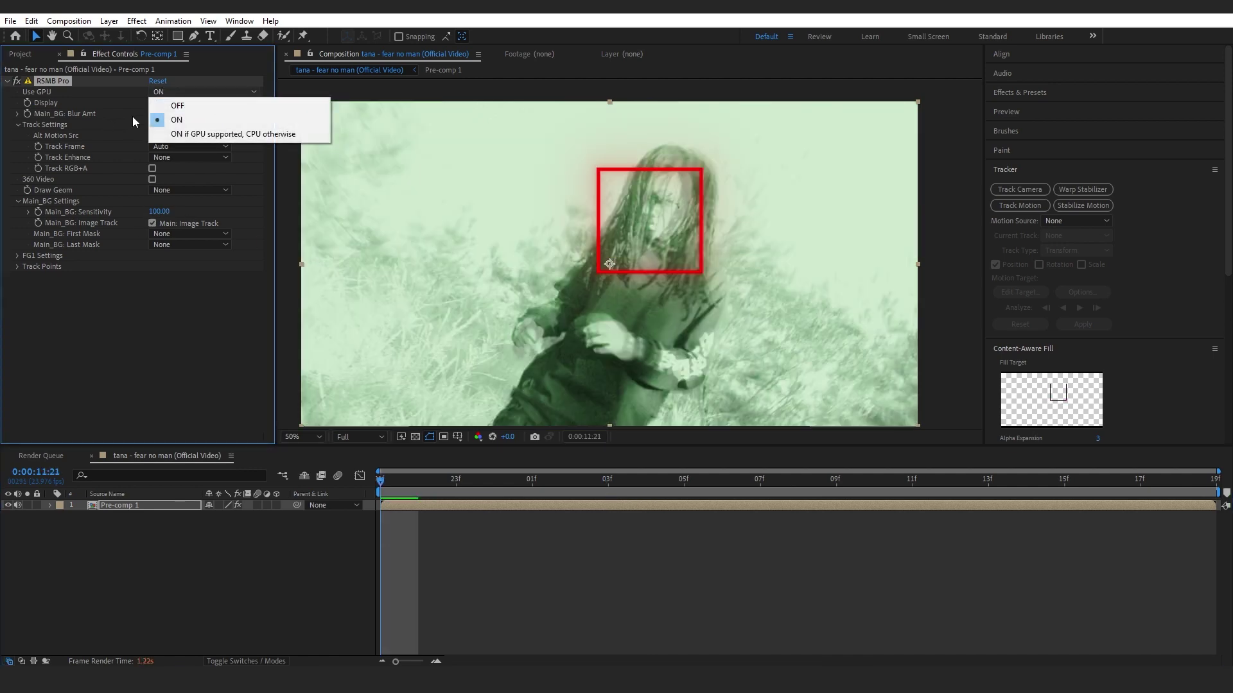
pyautogui.click(246, 134)
pyautogui.press('space')
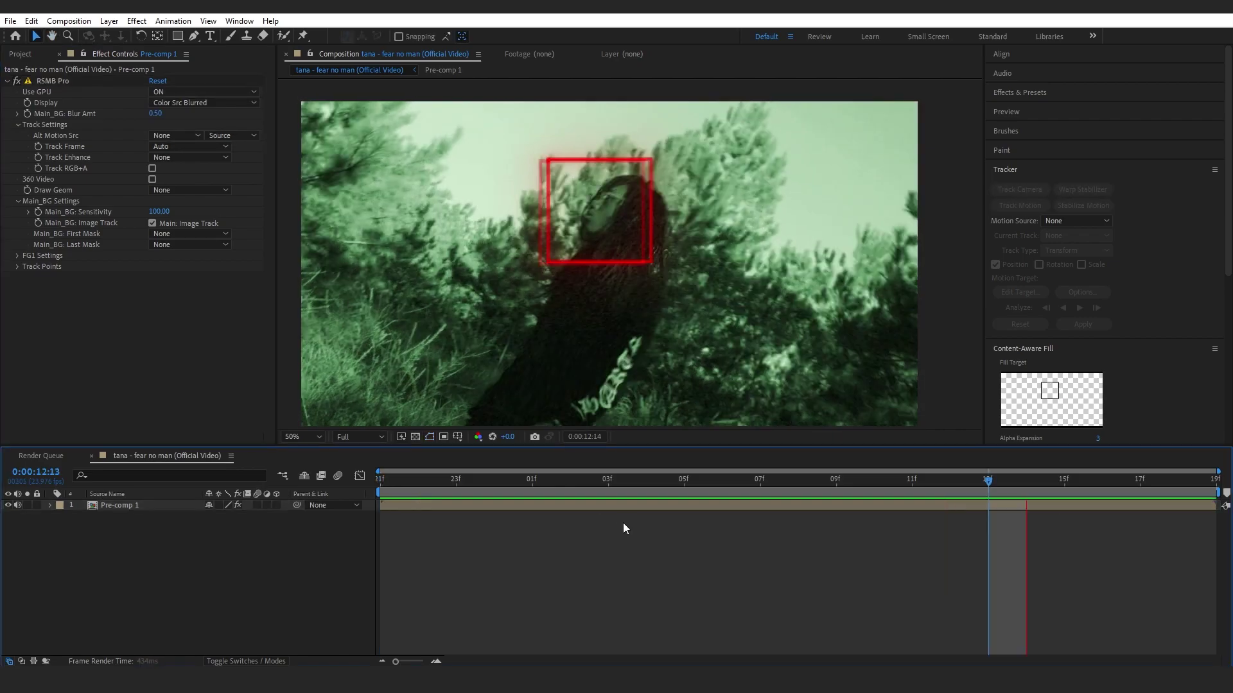